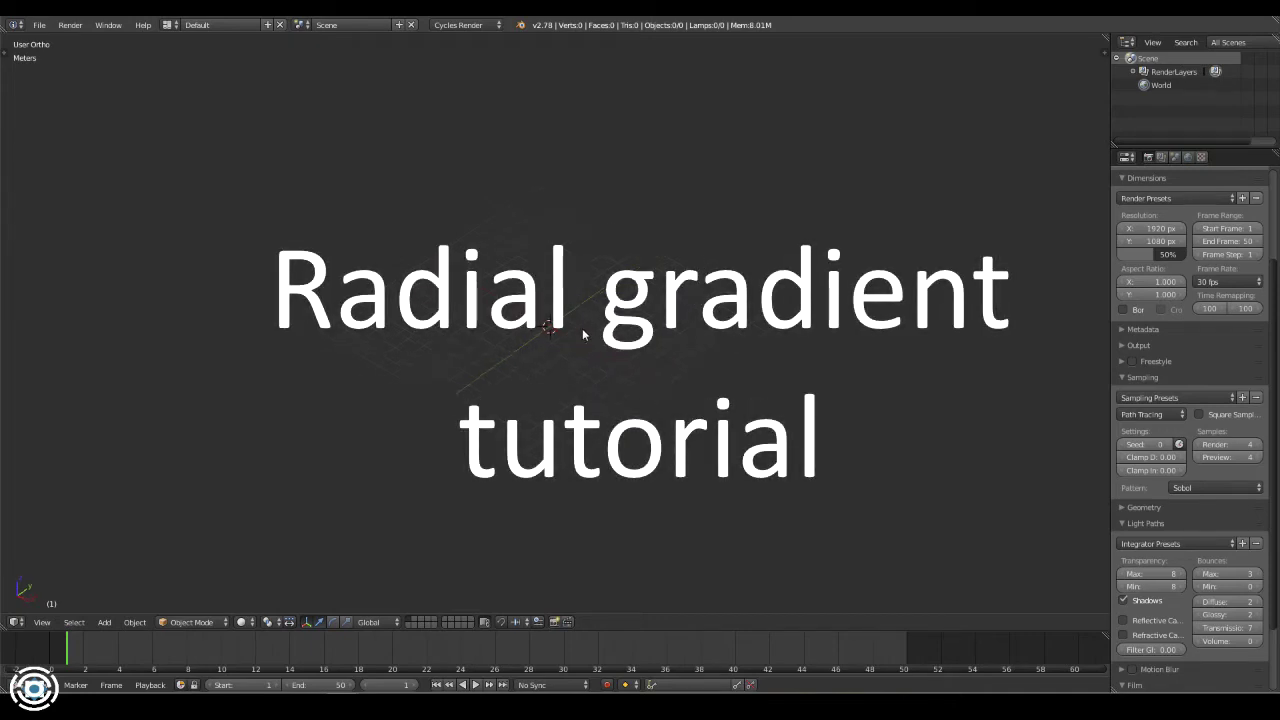
Add a cylinder and scale it wide with Z locked into a flat disc
middle_drag(583, 335, 1010, 302)
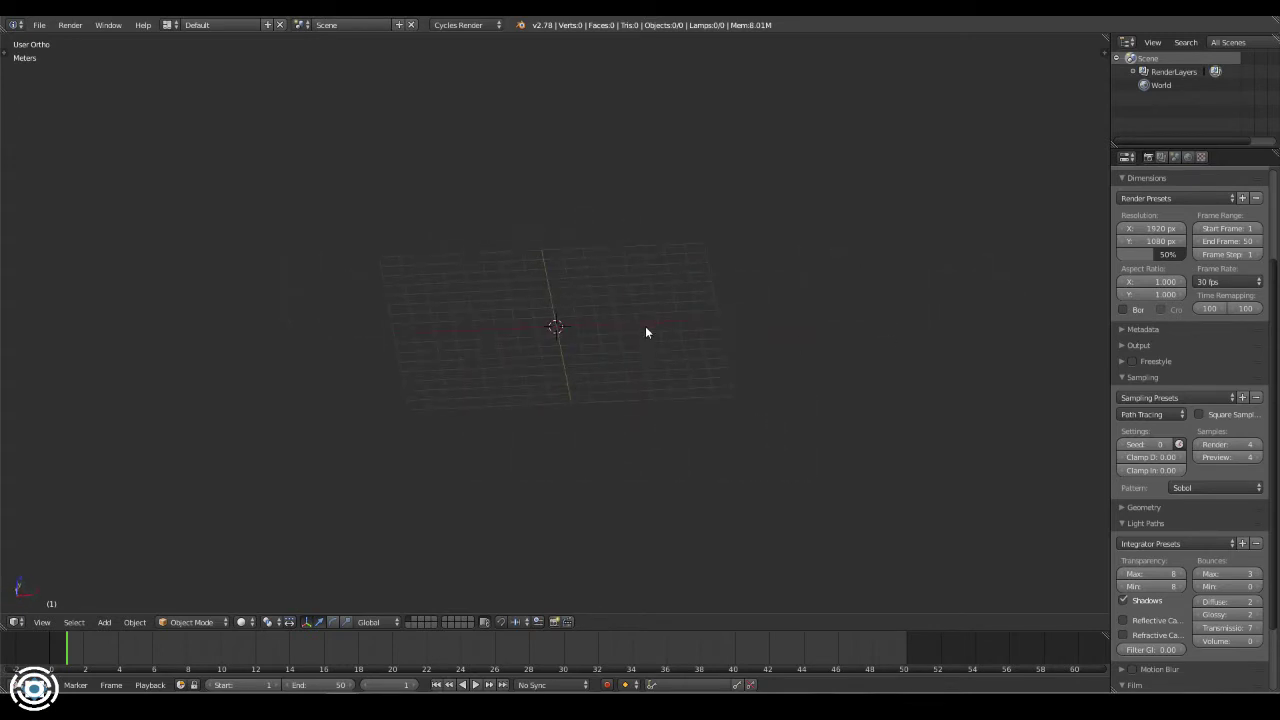
key(shift+a)
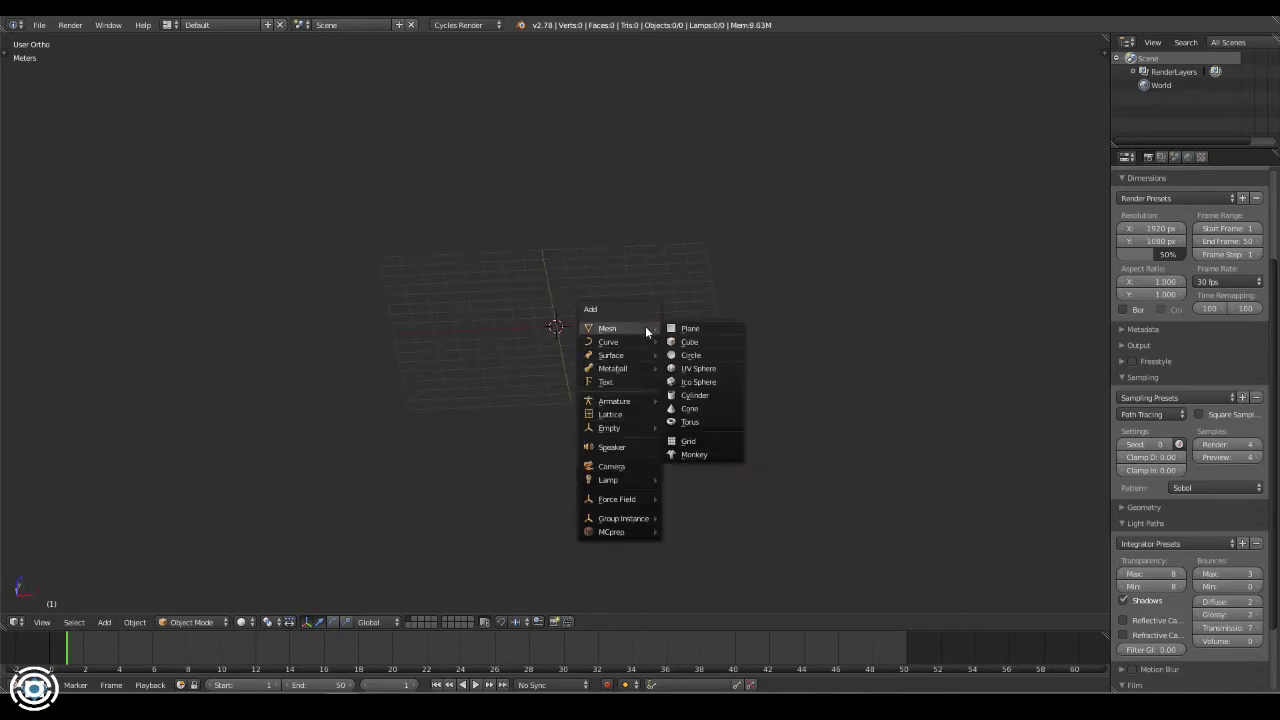
click(688, 398)
middle_drag(663, 371, 661, 355)
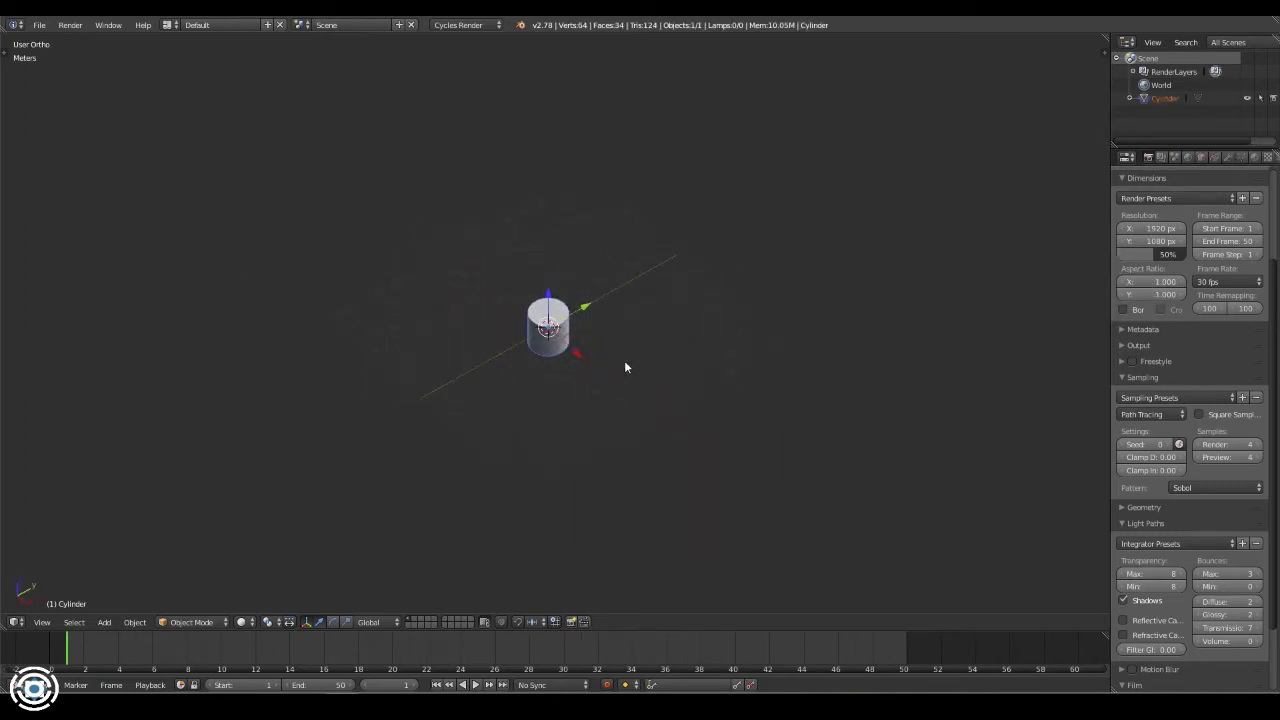
key(s)
key(shift+z)
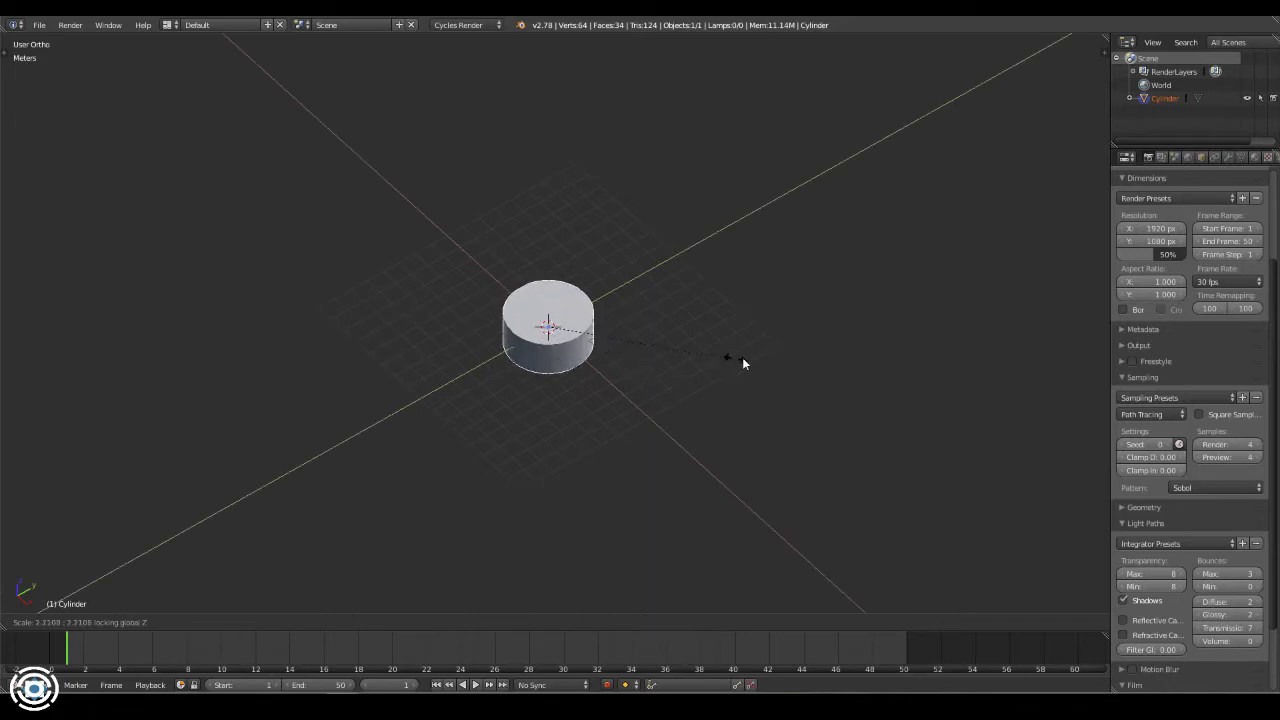
click(291, 382)
mouse_move(650, 390)
middle_down()
mouse_move(982, 337)
mouse_move(617, 337)
middle_up()
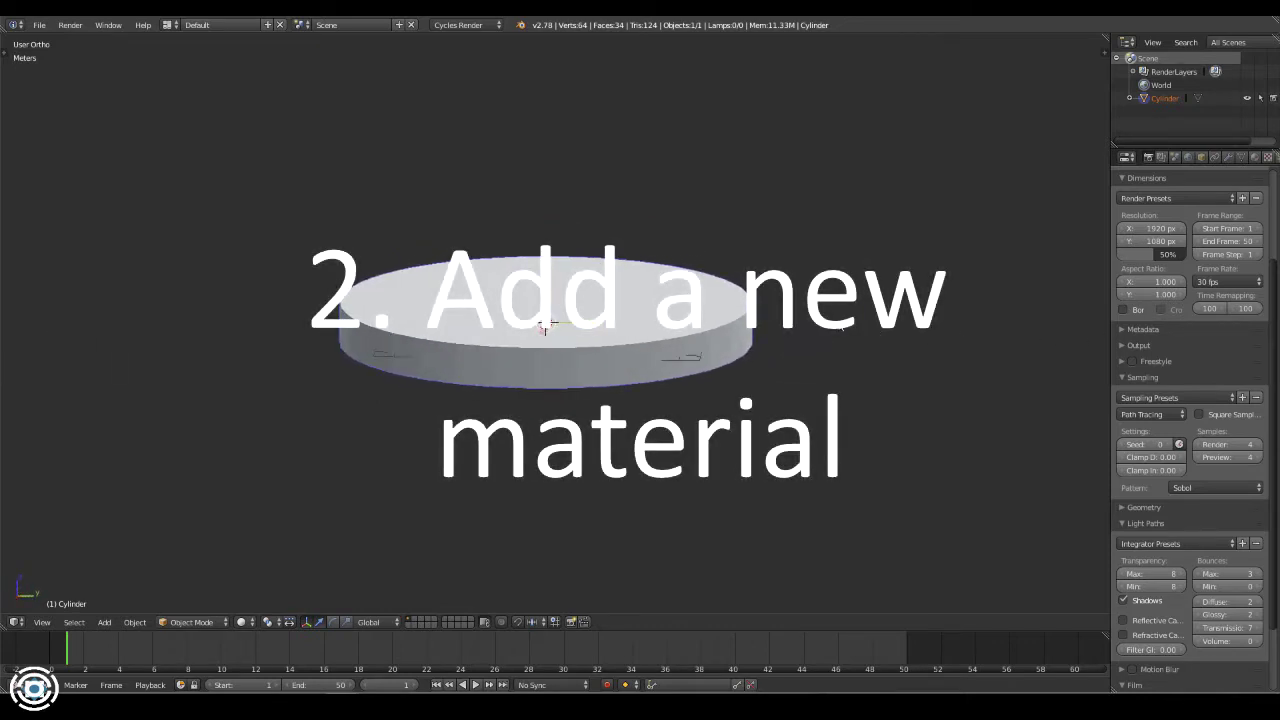
Give the disc a new material named 'Material' with a Diffuse BSDF surface
middle_drag(617, 337, 778, 348)
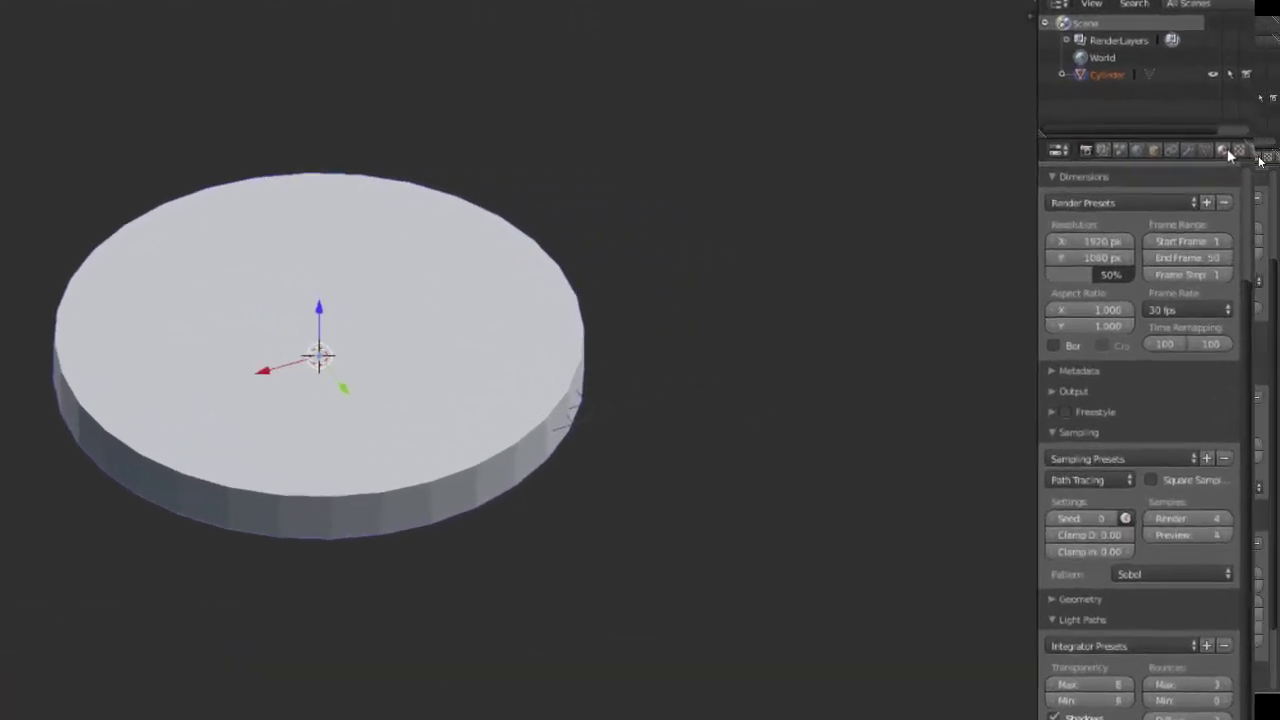
click(1198, 146)
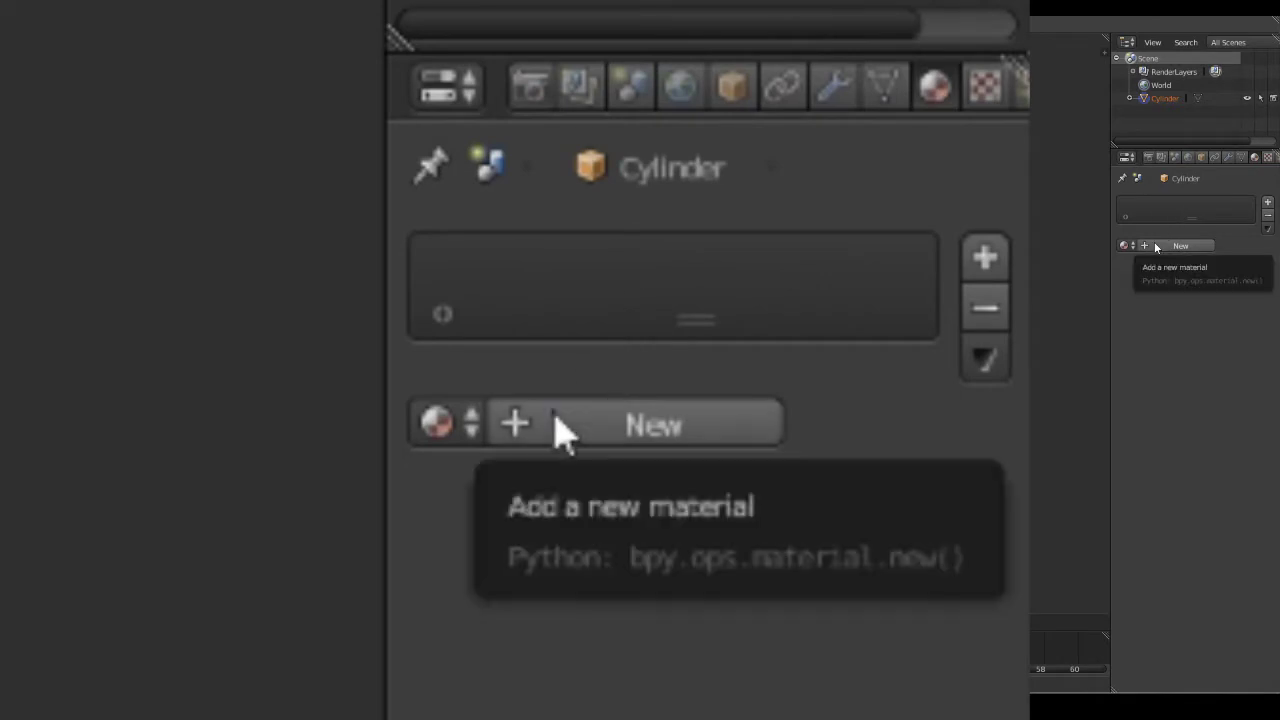
click(563, 428)
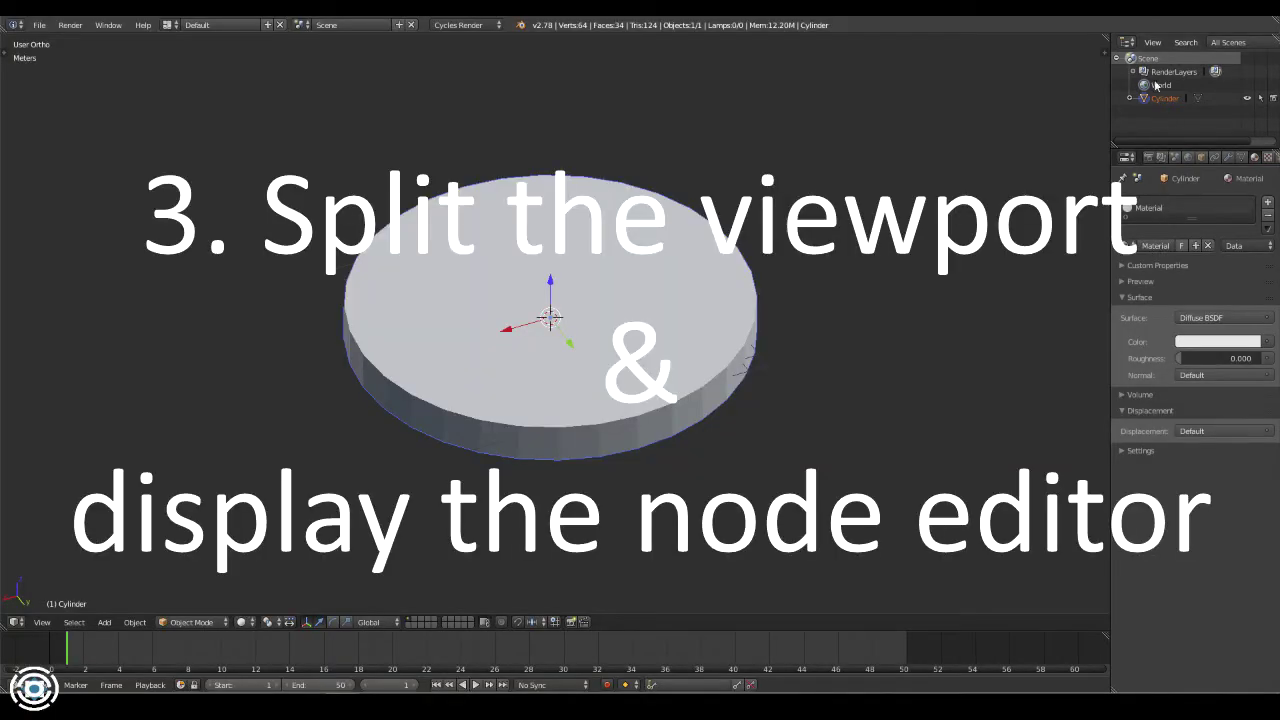
Split the viewport and turn the right half into a zoomed-in Node Editor
drag(1108, 35, 556, 66)
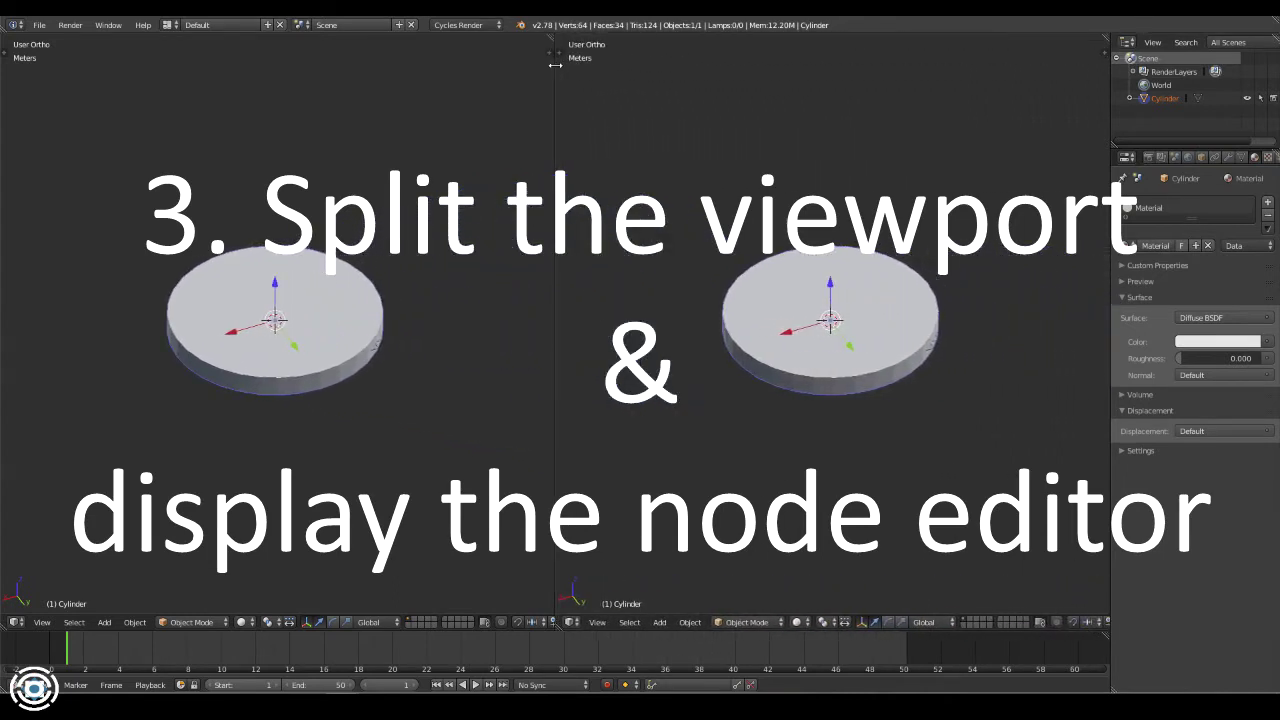
scroll(298, 368, up, 4)
scroll(284, 300, up, 1)
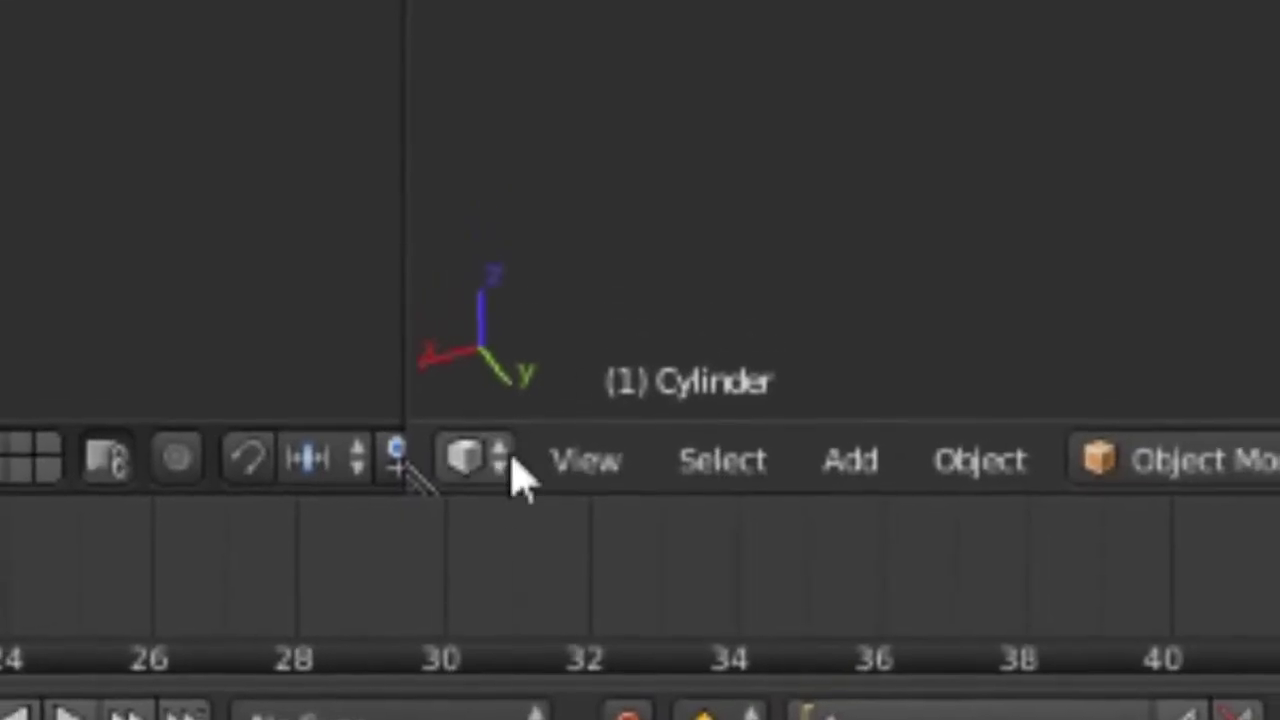
click(576, 623)
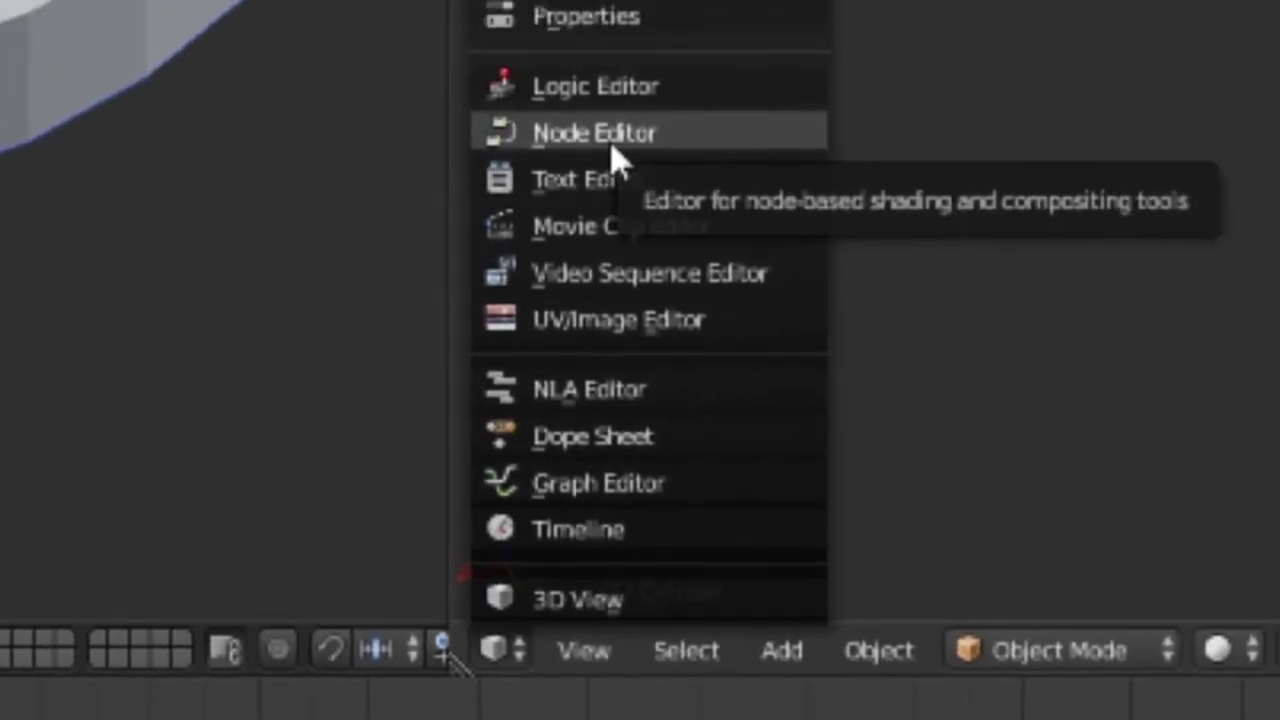
click(614, 70)
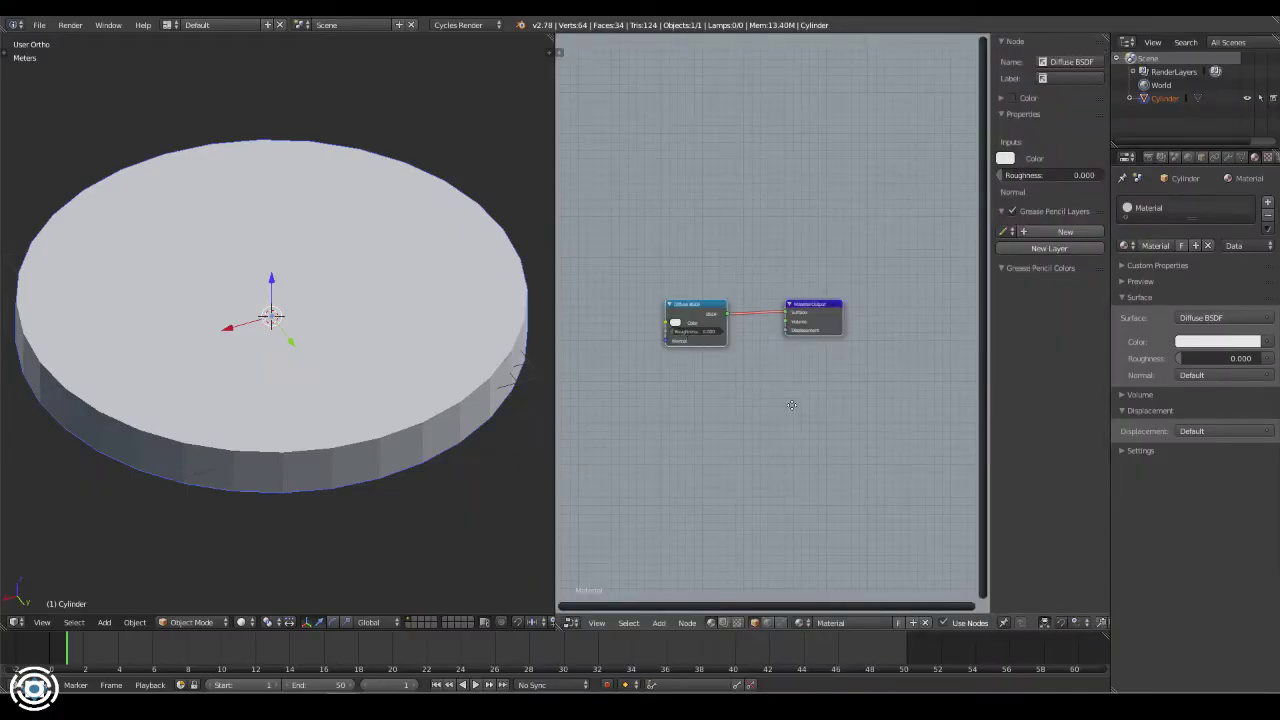
scroll(791, 405, up, 2)
scroll(792, 325, up, 1)
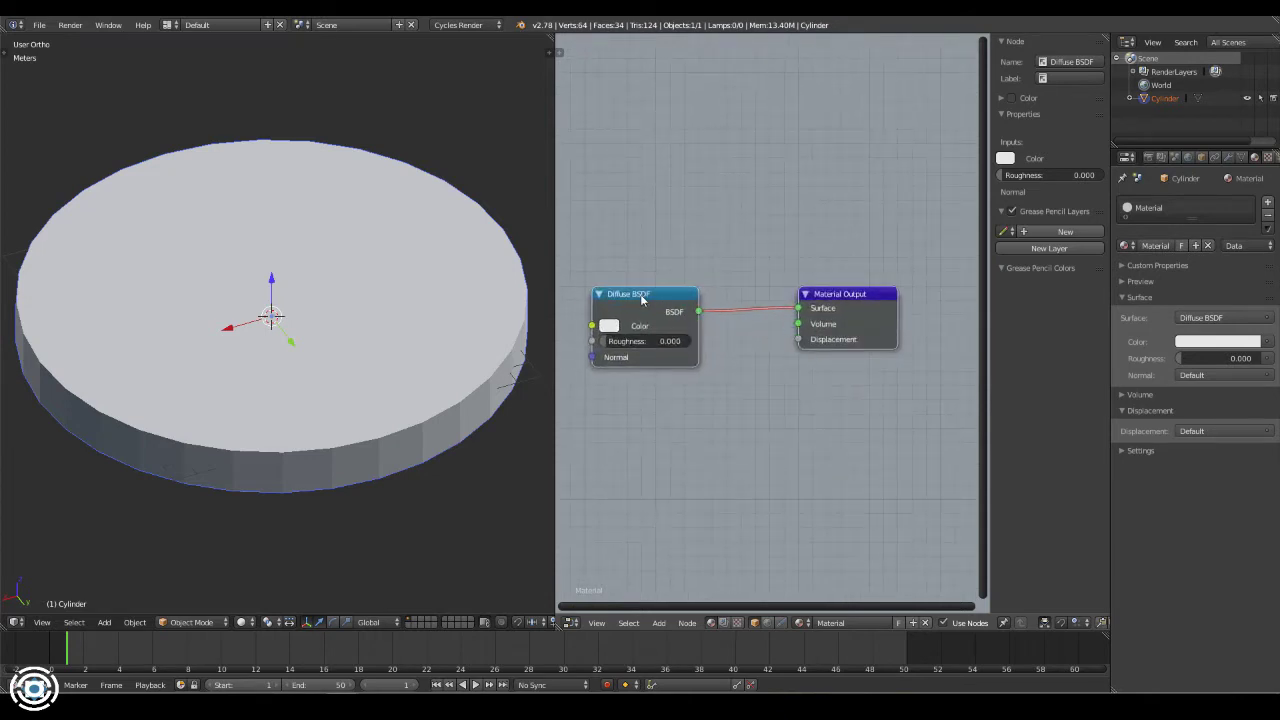
Shift the Diffuse BSDF node right and place a Texture Coordinate node on its left
drag(642, 298, 982, 290)
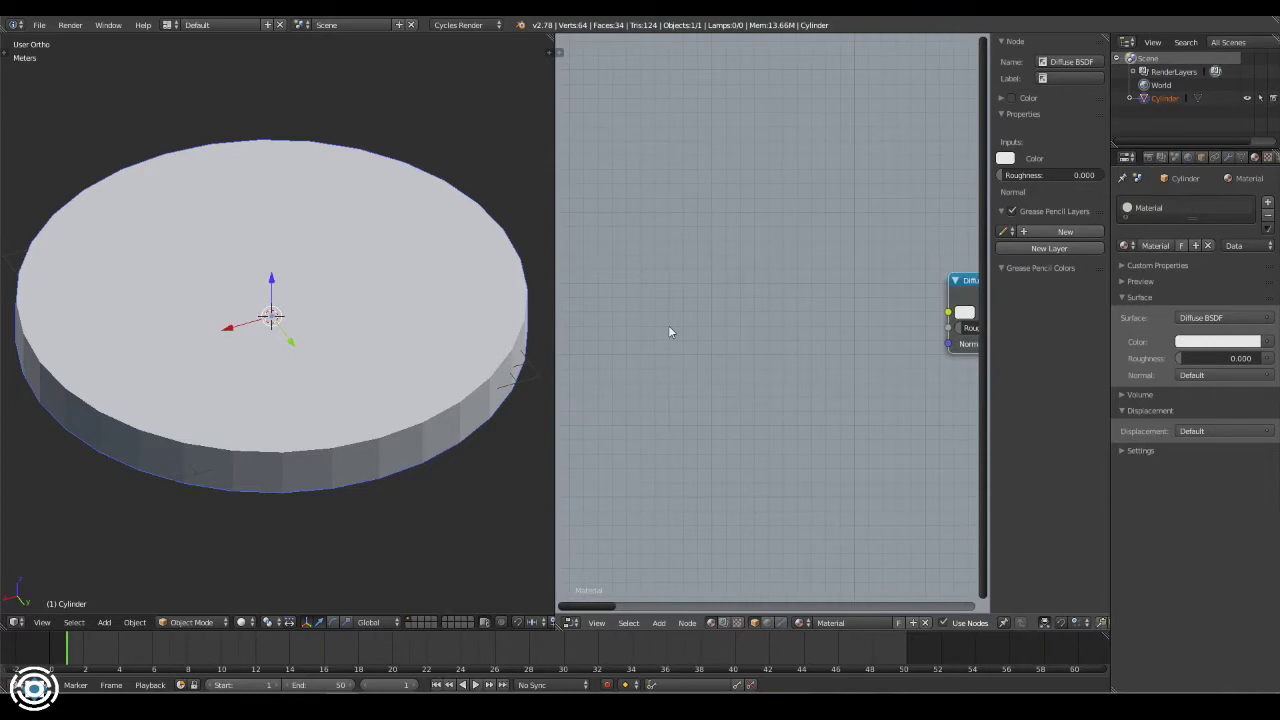
key(shift+a)
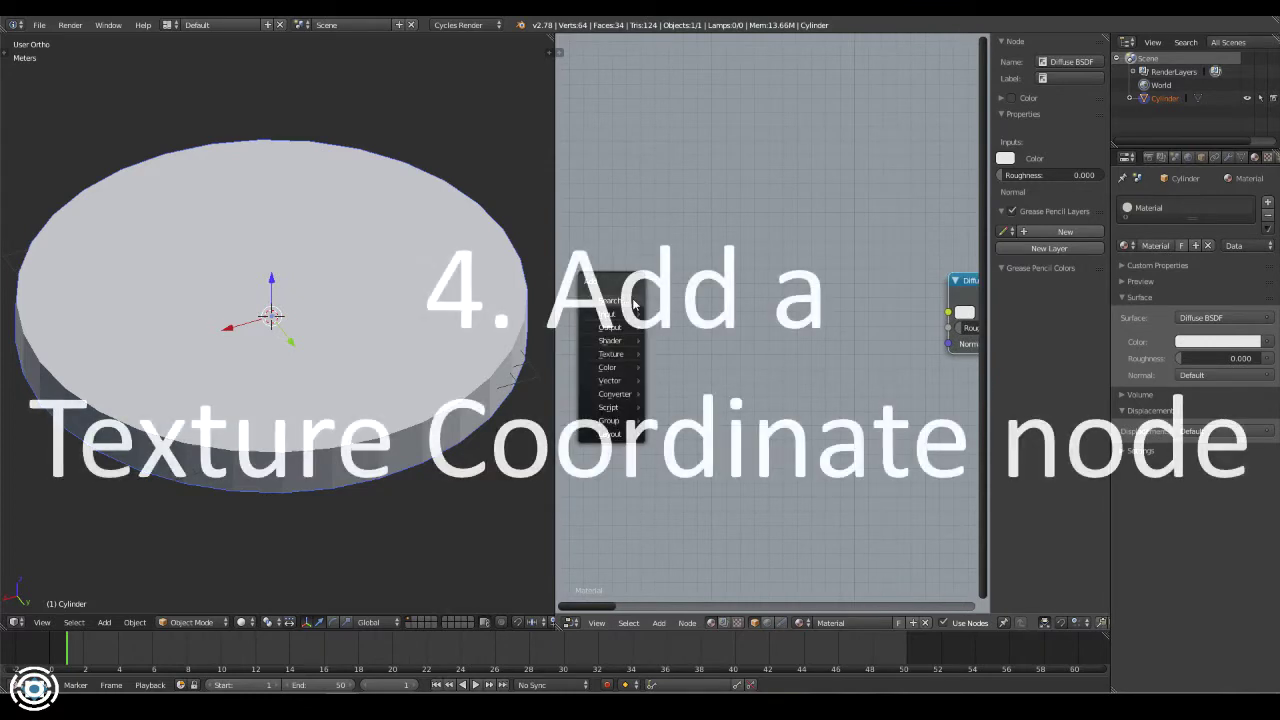
text(e)
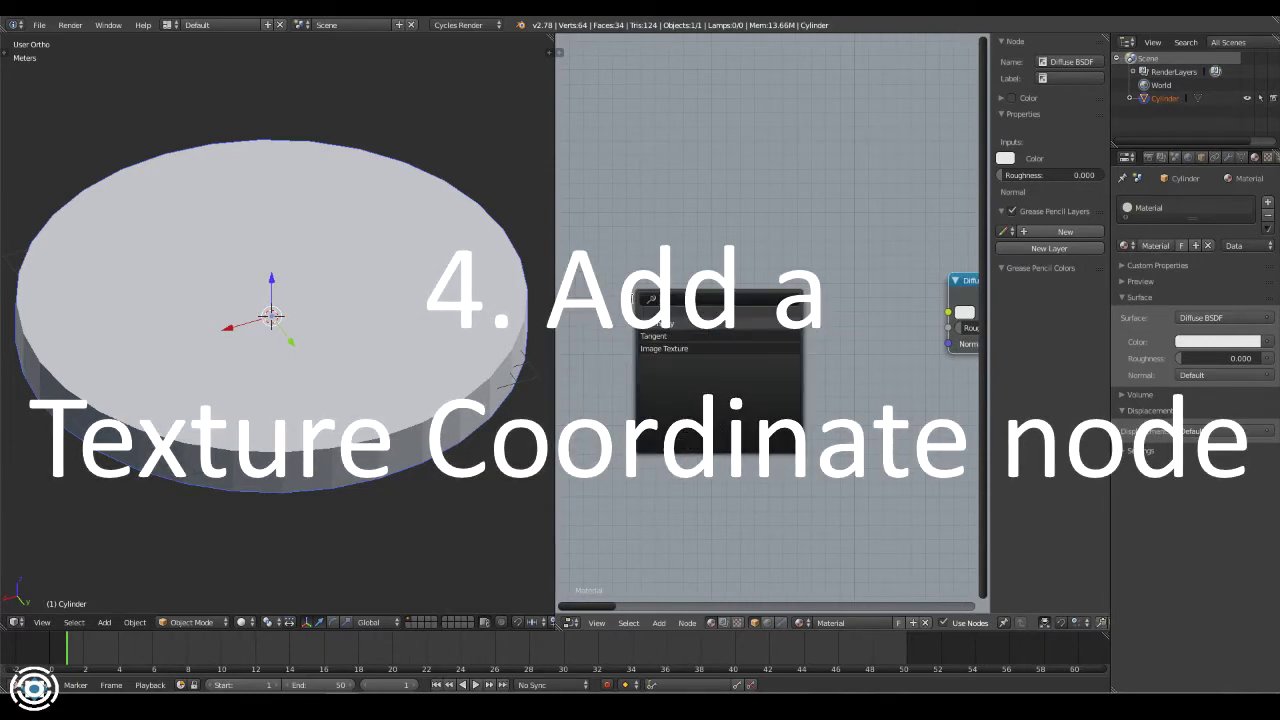
key(BackSpace)
key(BackSpace)
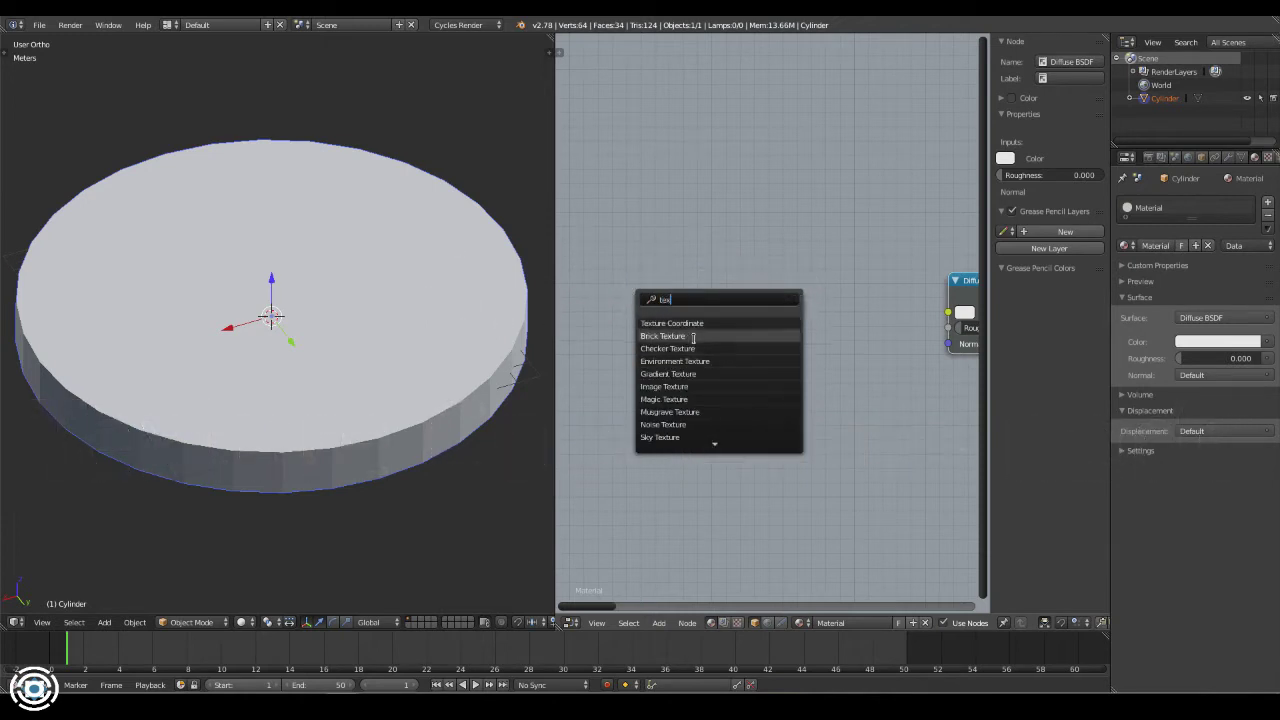
click(697, 323)
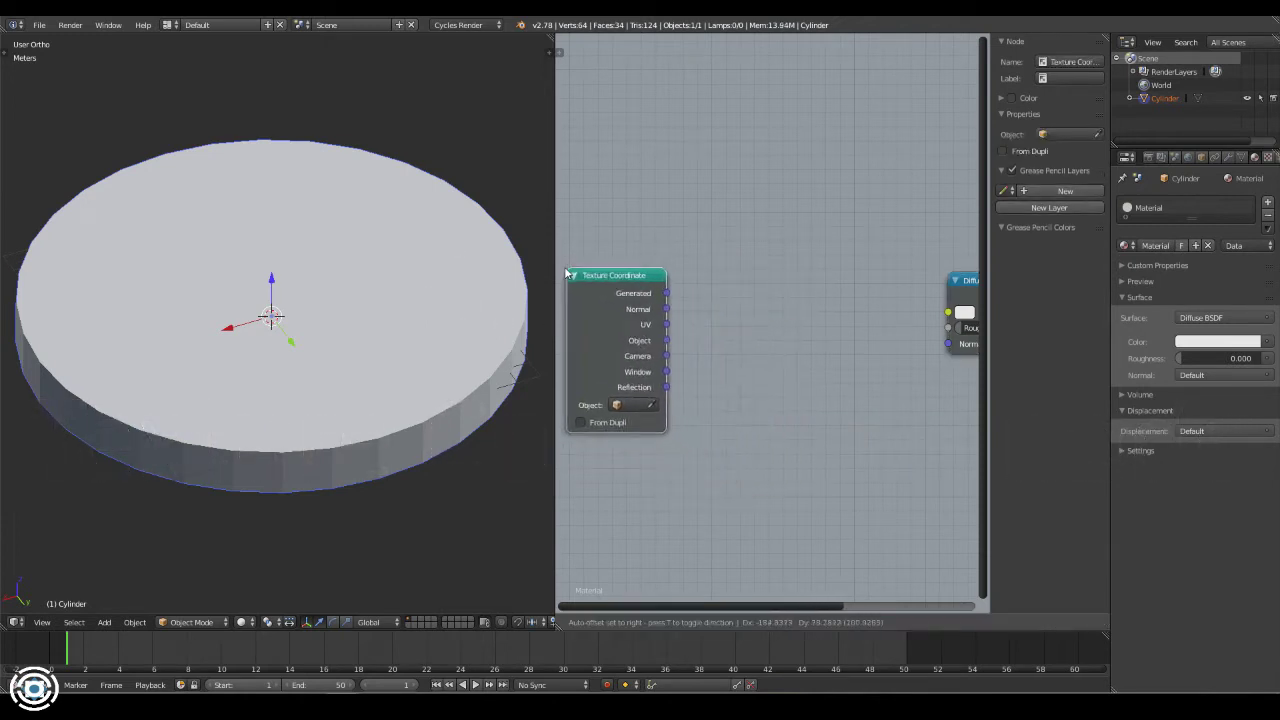
click(556, 258)
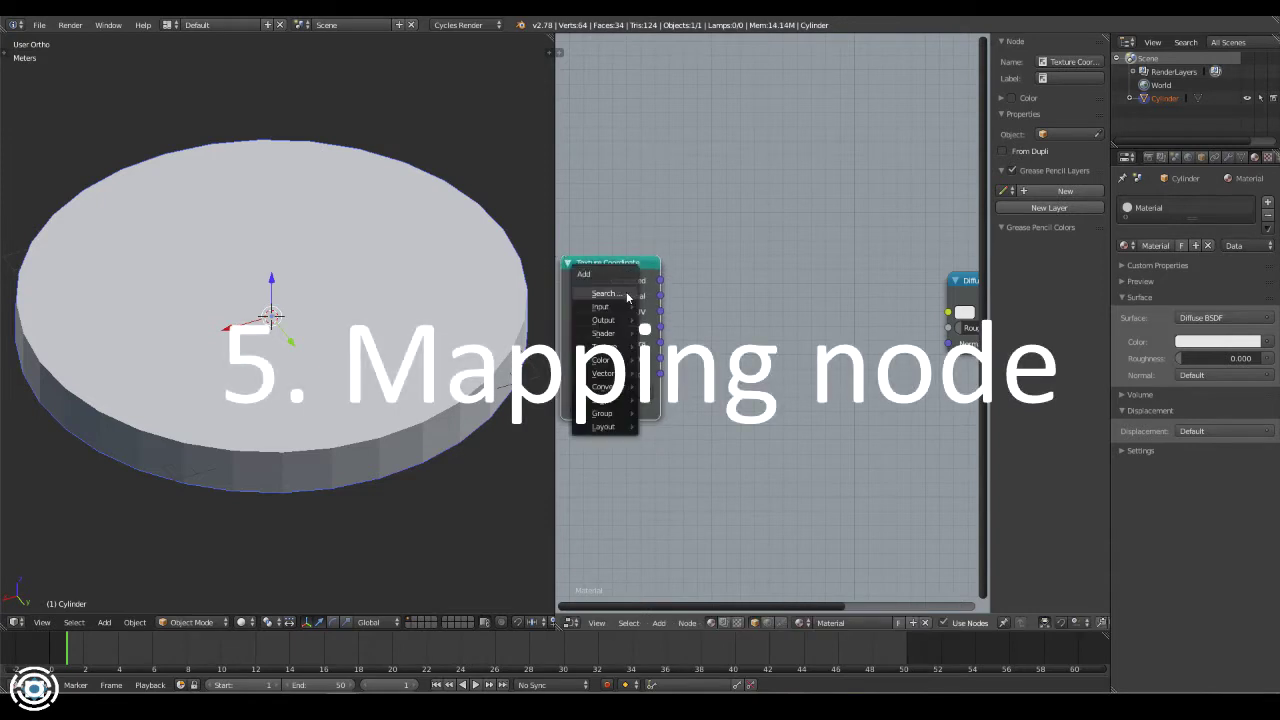
Add a Mapping node with default values above the Texture Coordinate node
key(space)
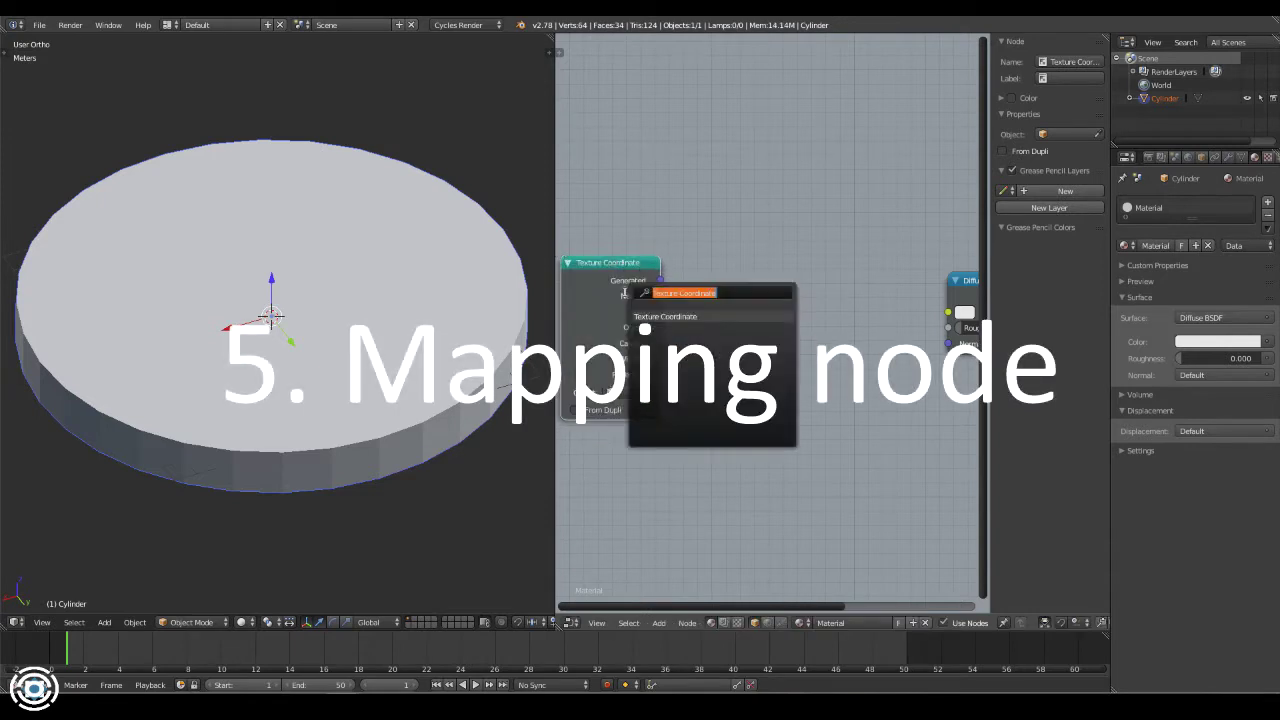
text(ma)
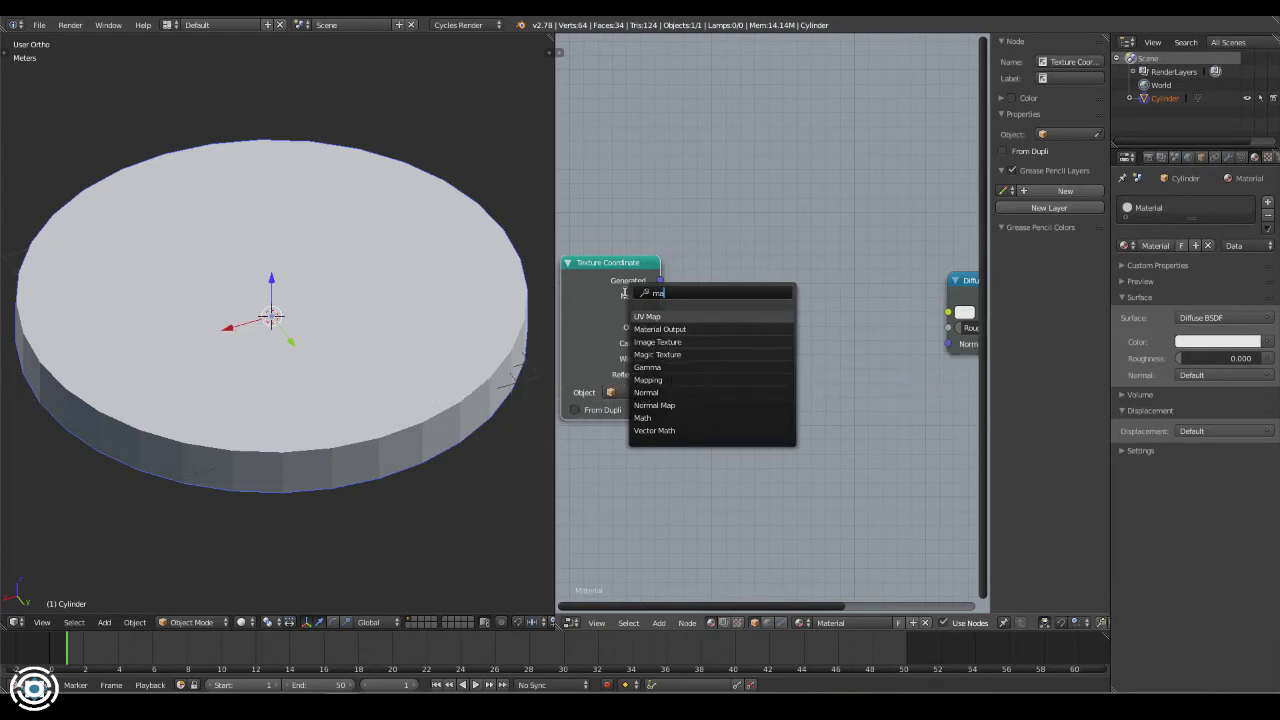
text(p)
click(648, 329)
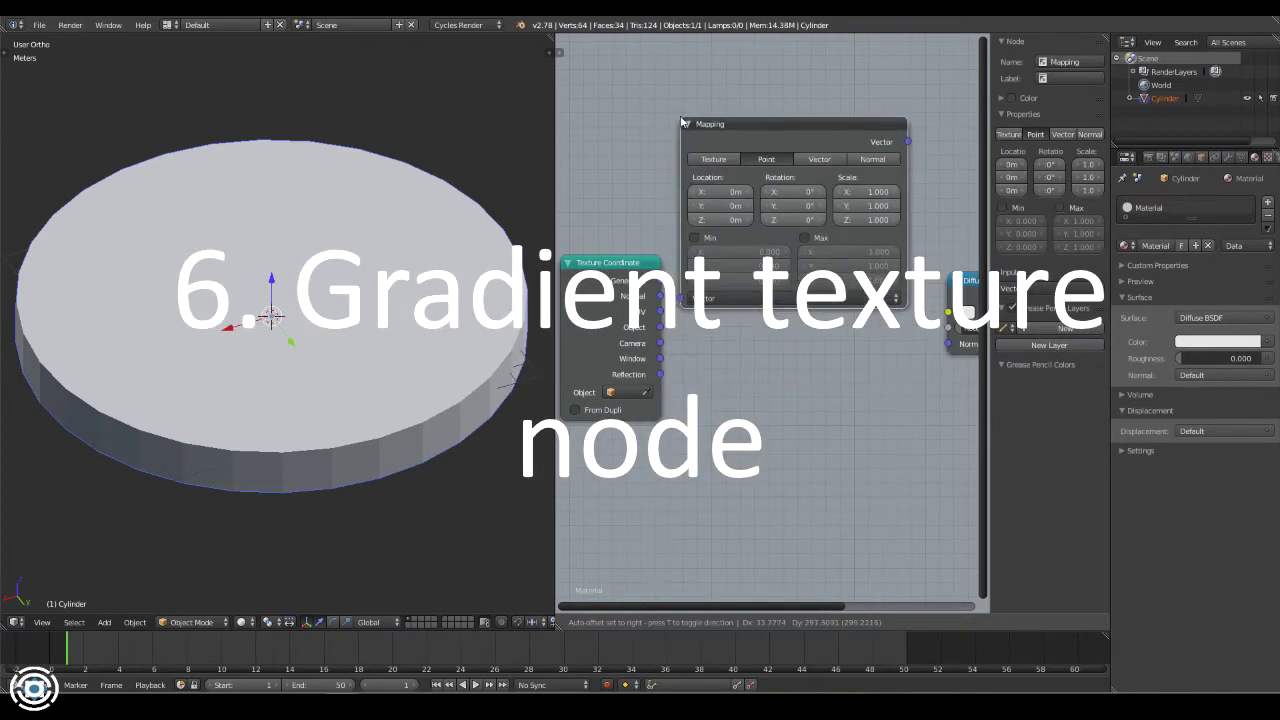
click(675, 117)
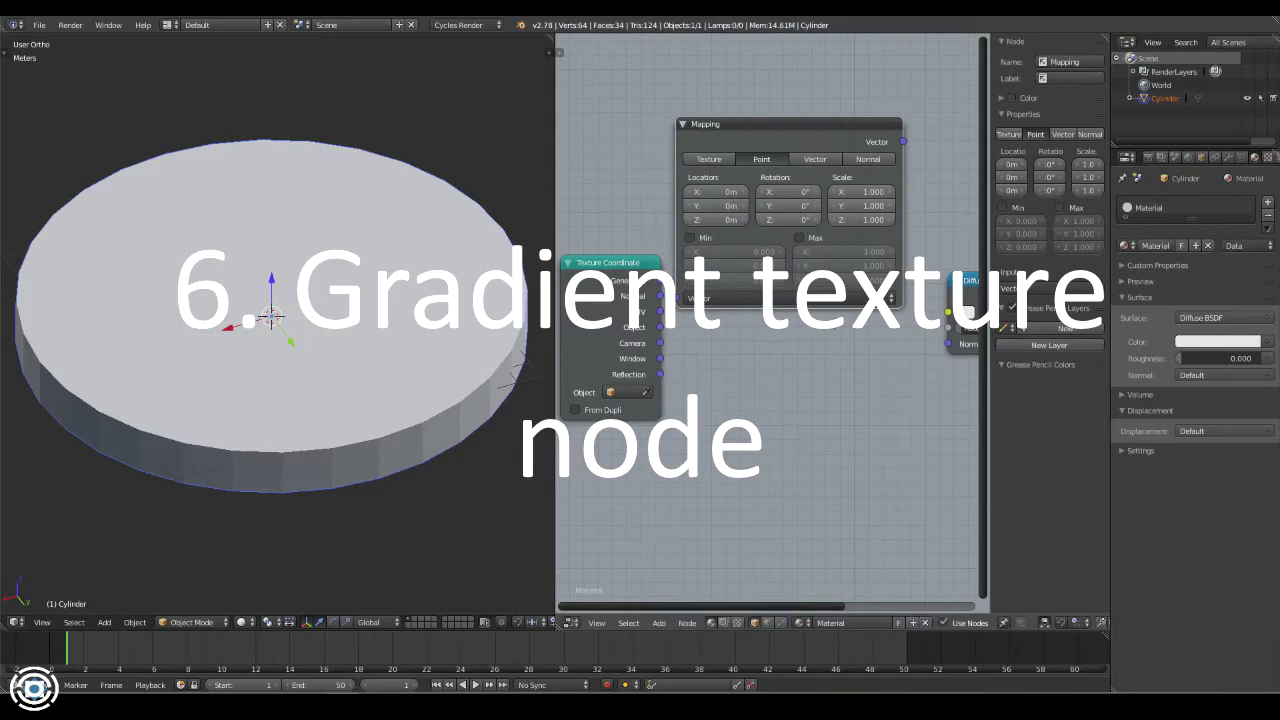
scroll(672, 273, down, 3)
Place a Linear Gradient Texture node below the Mapping node
key(shift+a)
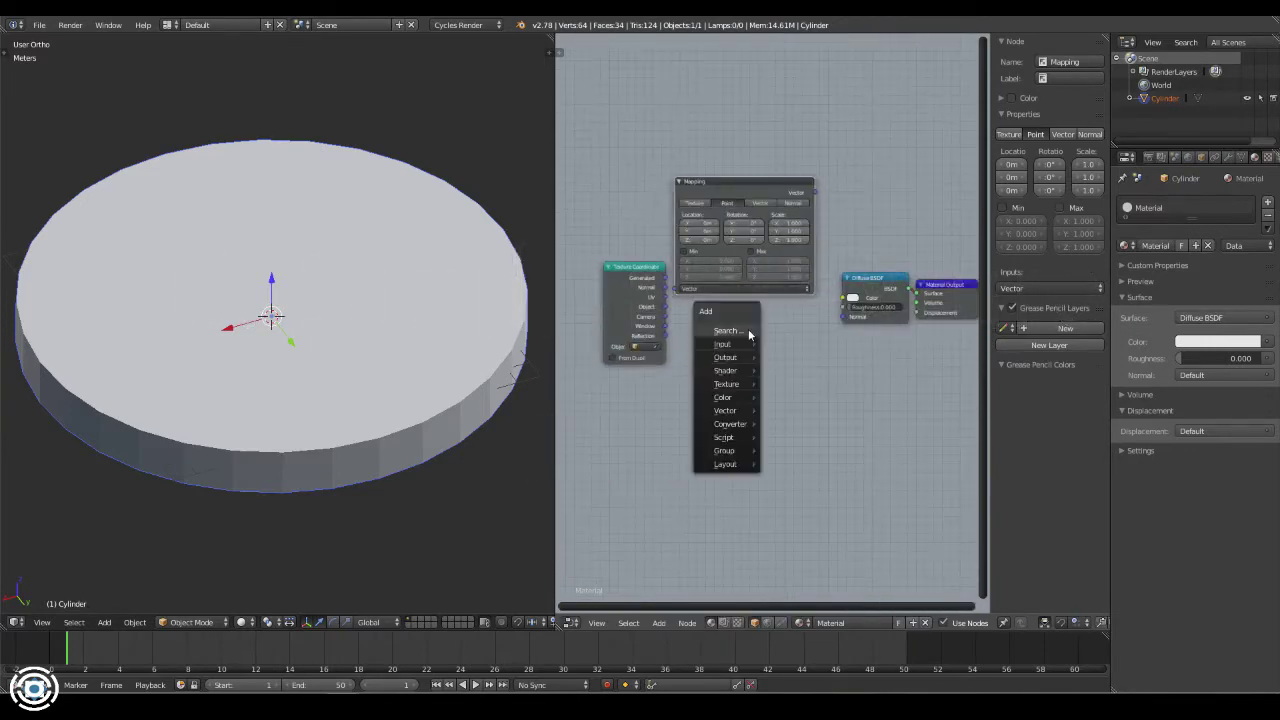
click(747, 331)
text(g)
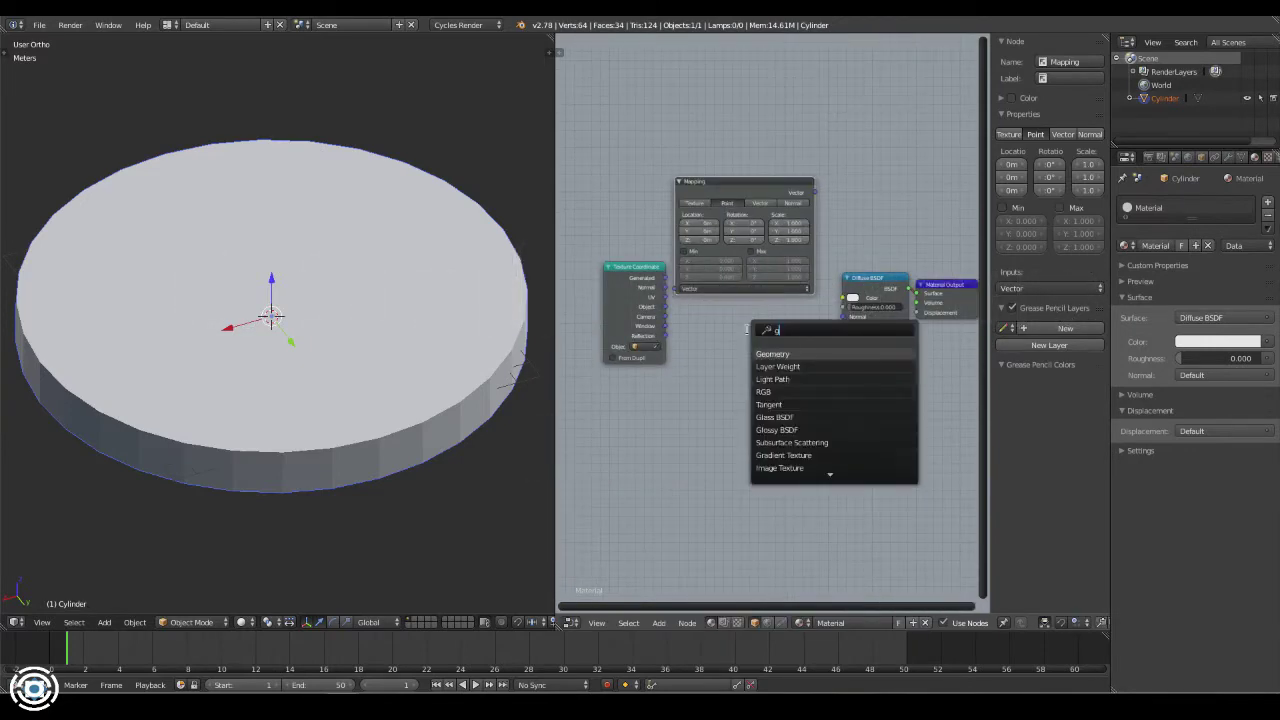
text(r)
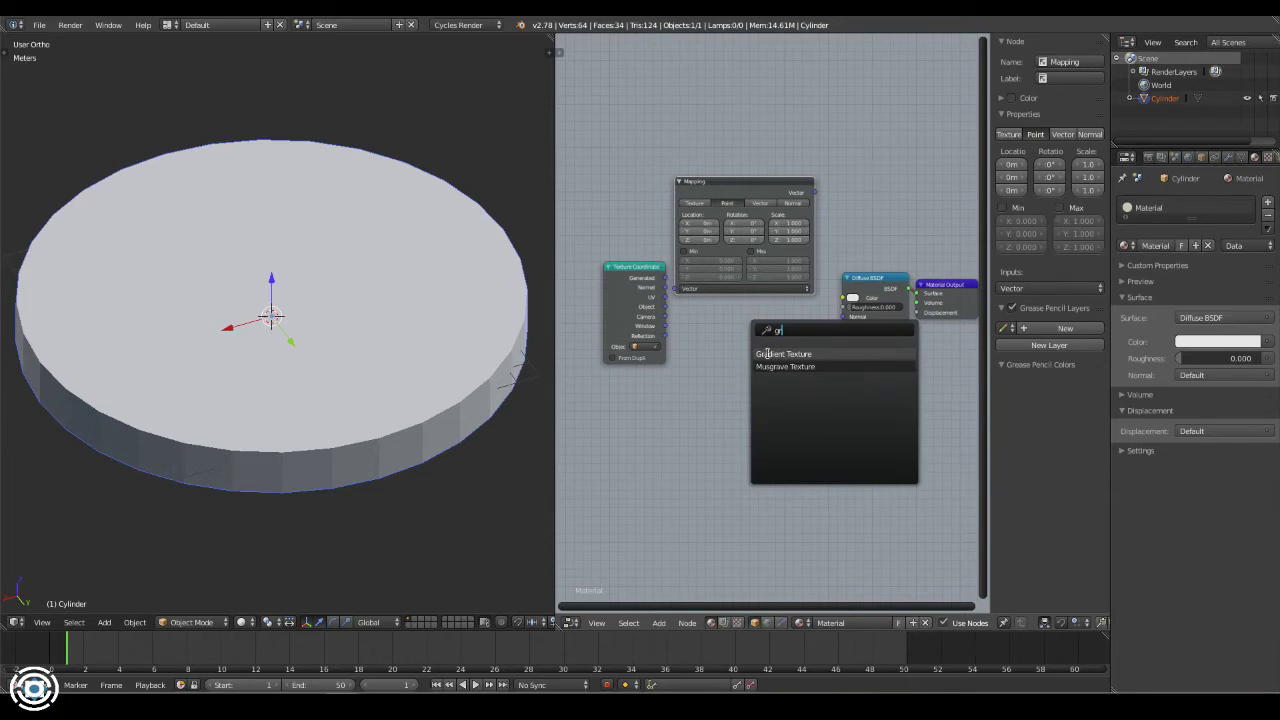
click(767, 353)
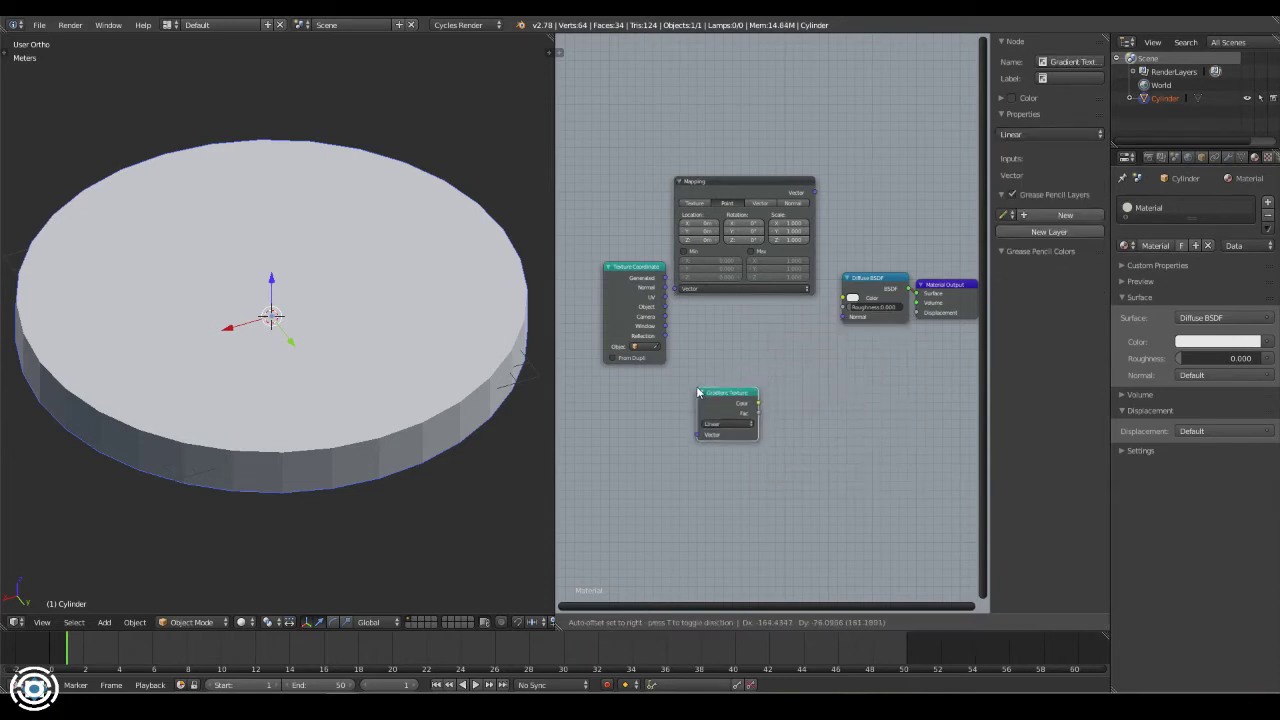
click(697, 392)
Add a ColorRamp node to the right of the Gradient Texture node
key(shift+a)
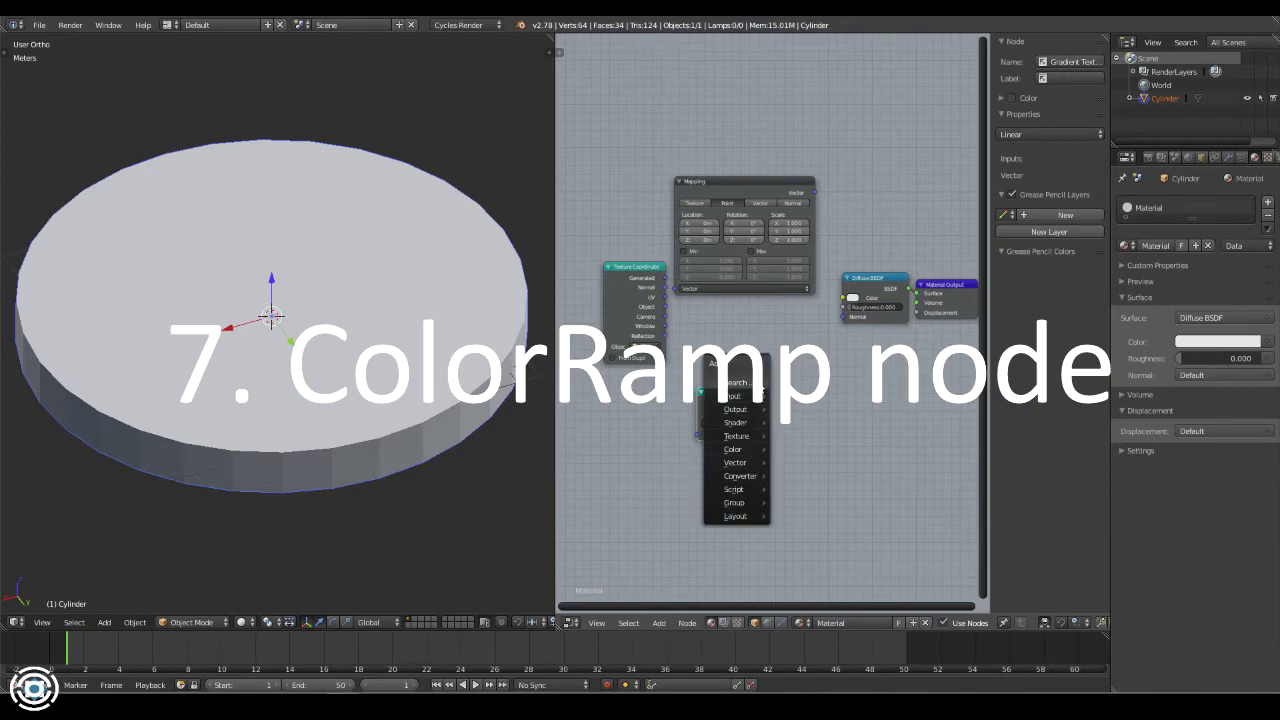
click(773, 382)
key(BackSpace)
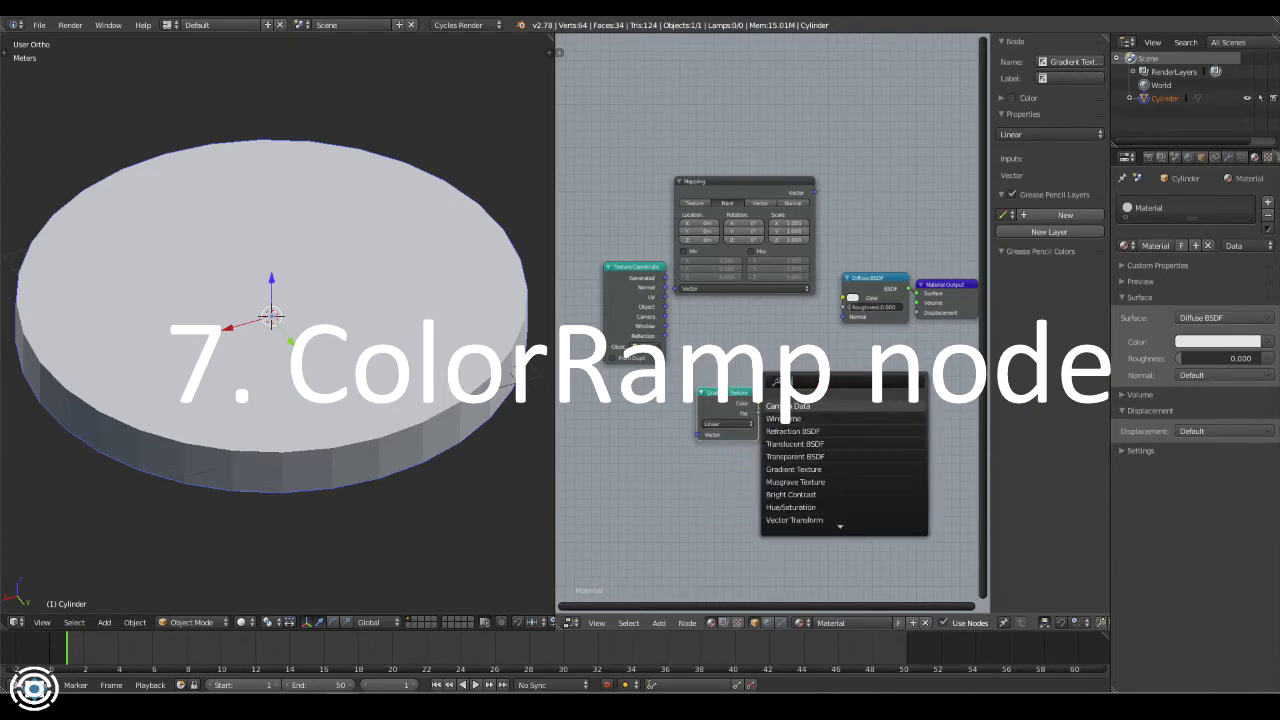
text(ramp)
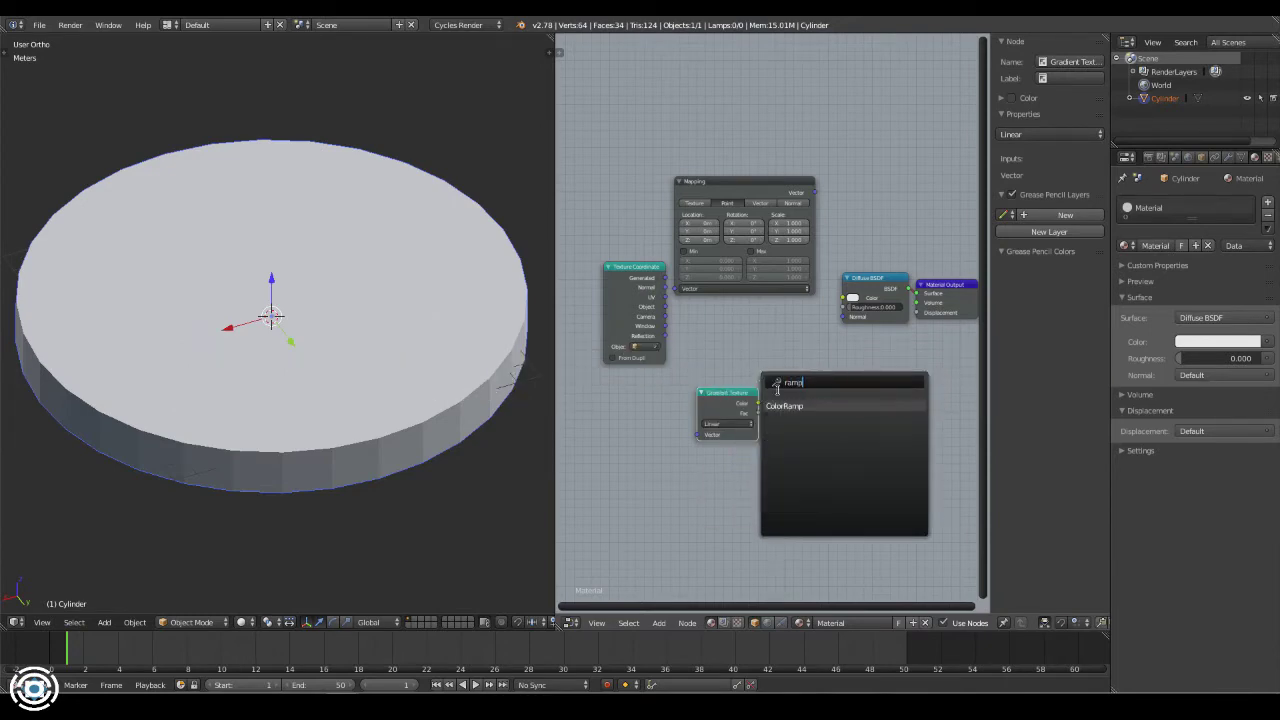
click(798, 406)
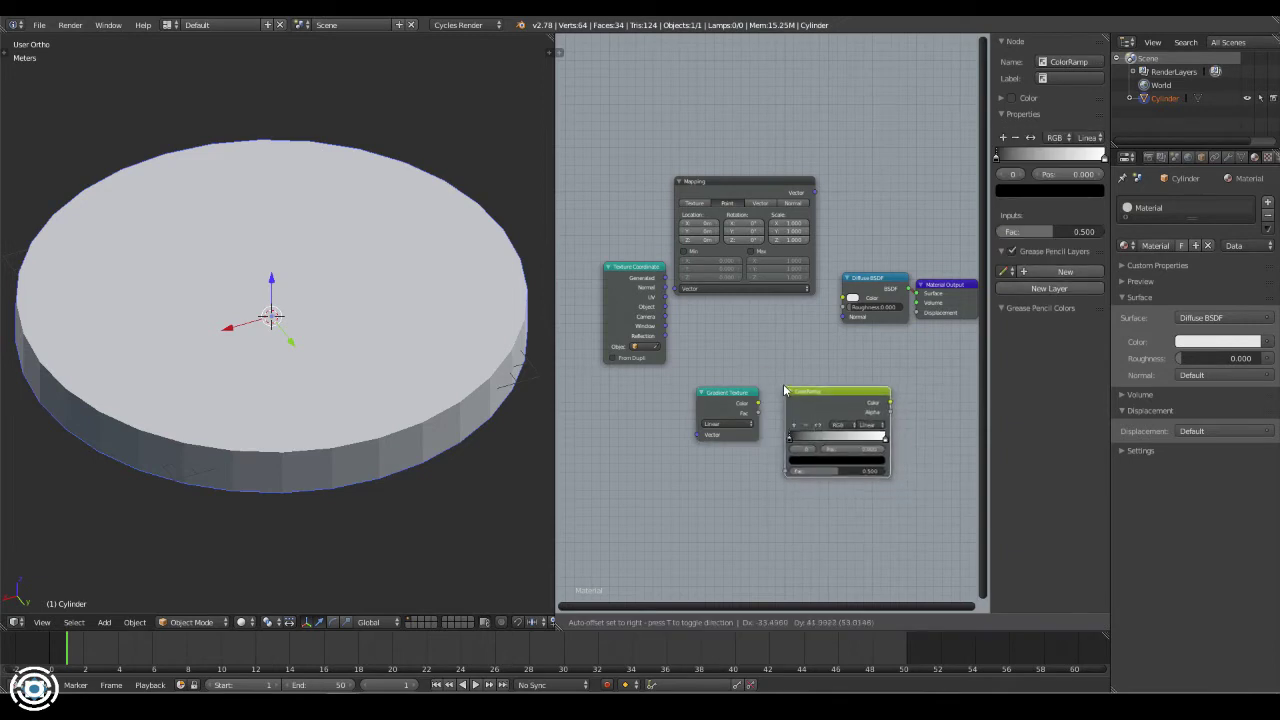
click(784, 390)
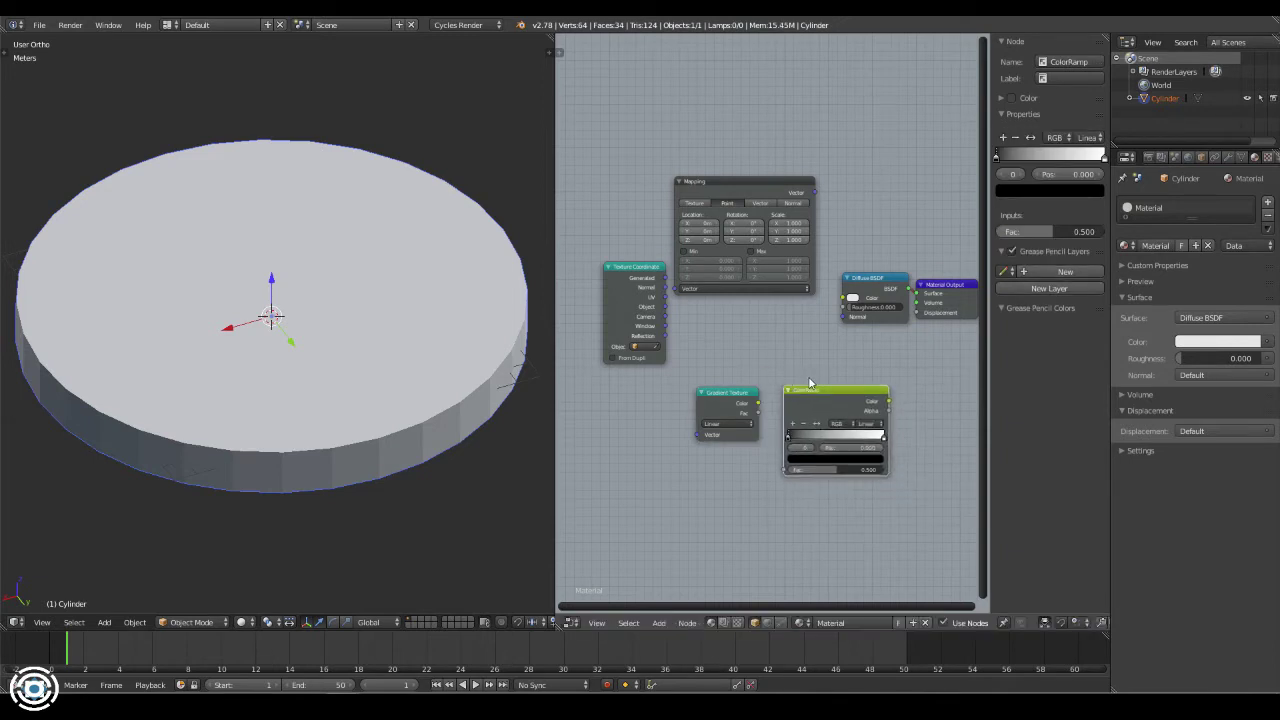
Widen the node editor over the 3D view and zoom in on the graph
middle_drag(820, 275, 792, 273)
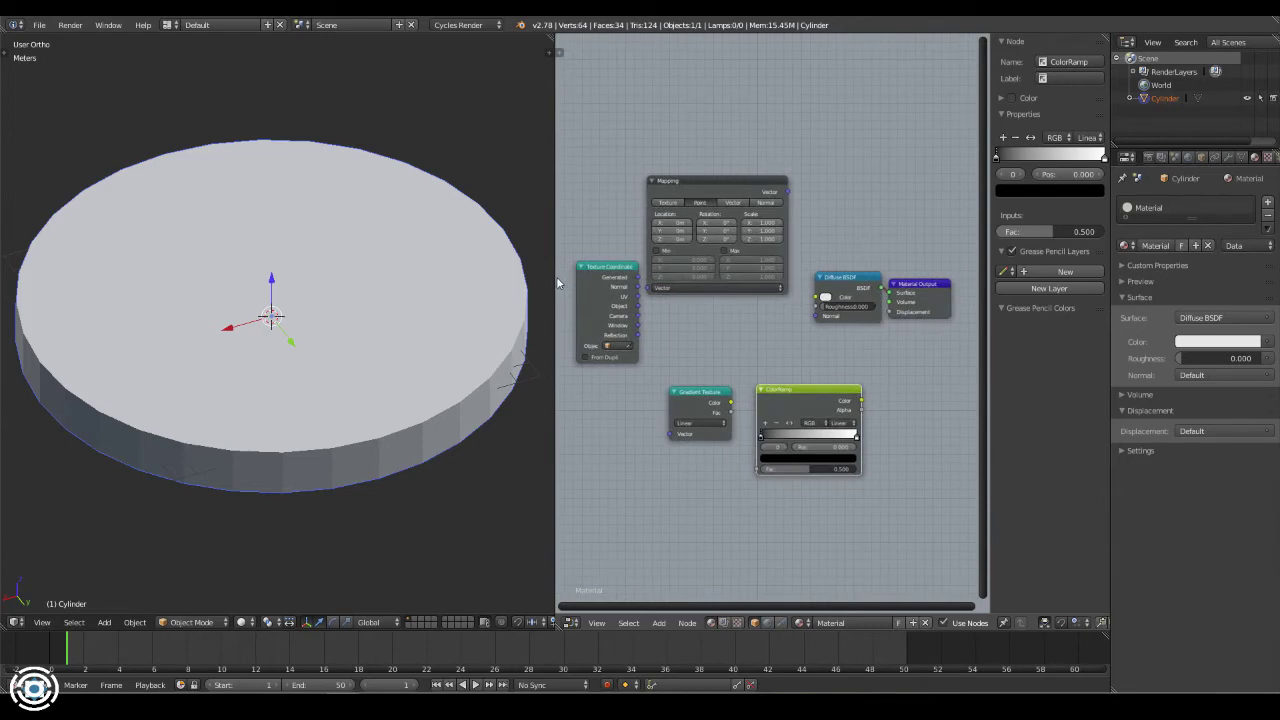
drag(555, 277, 180, 266)
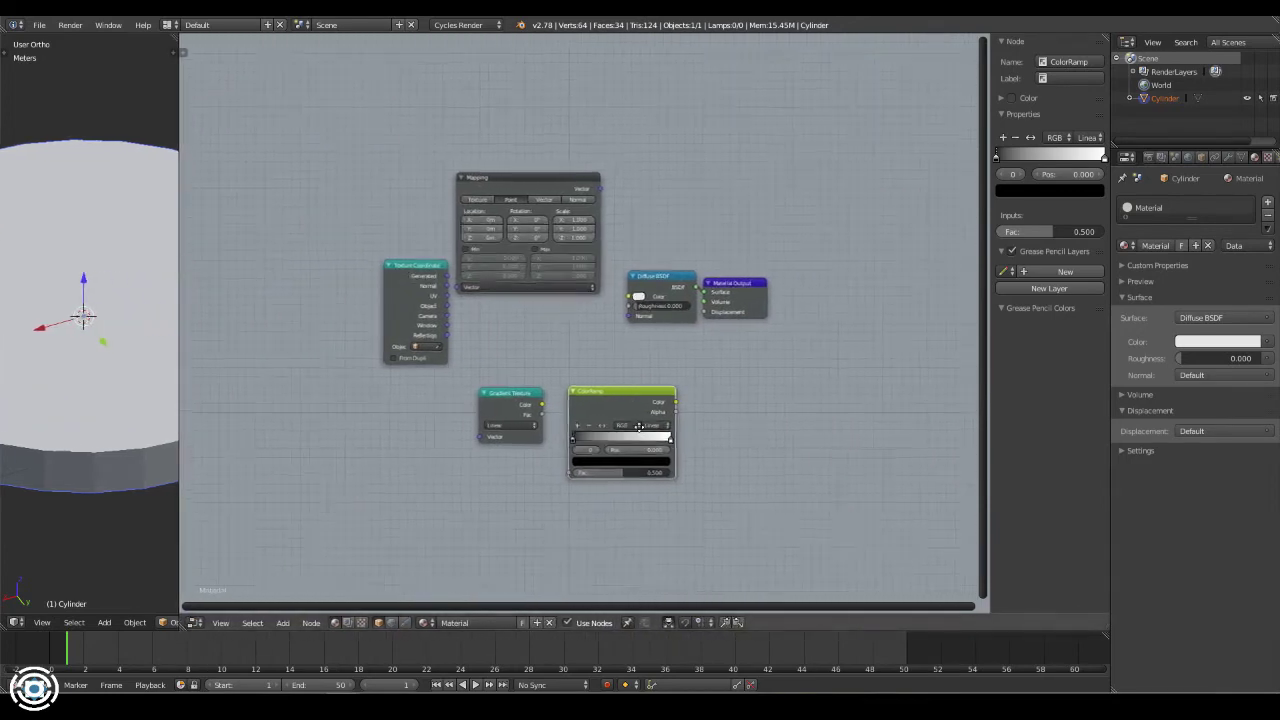
scroll(633, 366, up, 2)
scroll(633, 366, up, 1)
Link Texture Coordinate Generated to Mapping Vector and rearrange the Mapping and Gradient nodes
middle_drag(619, 375, 683, 353)
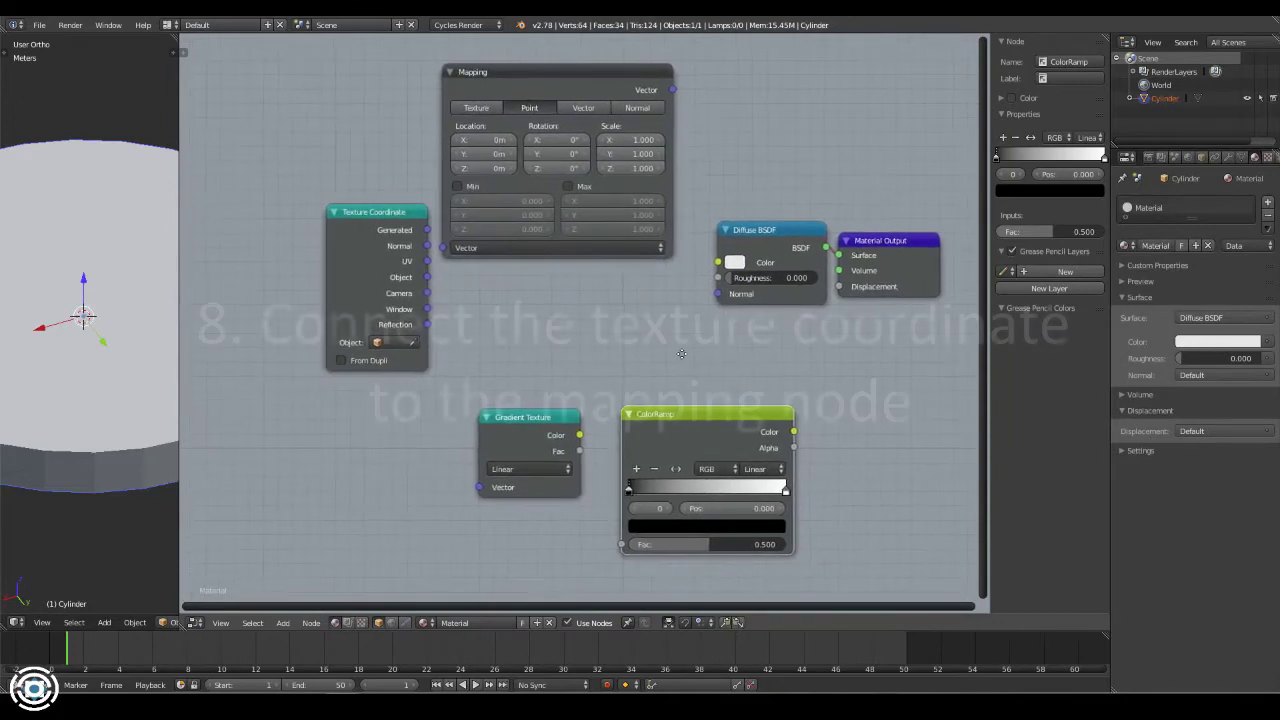
drag(379, 218, 249, 220)
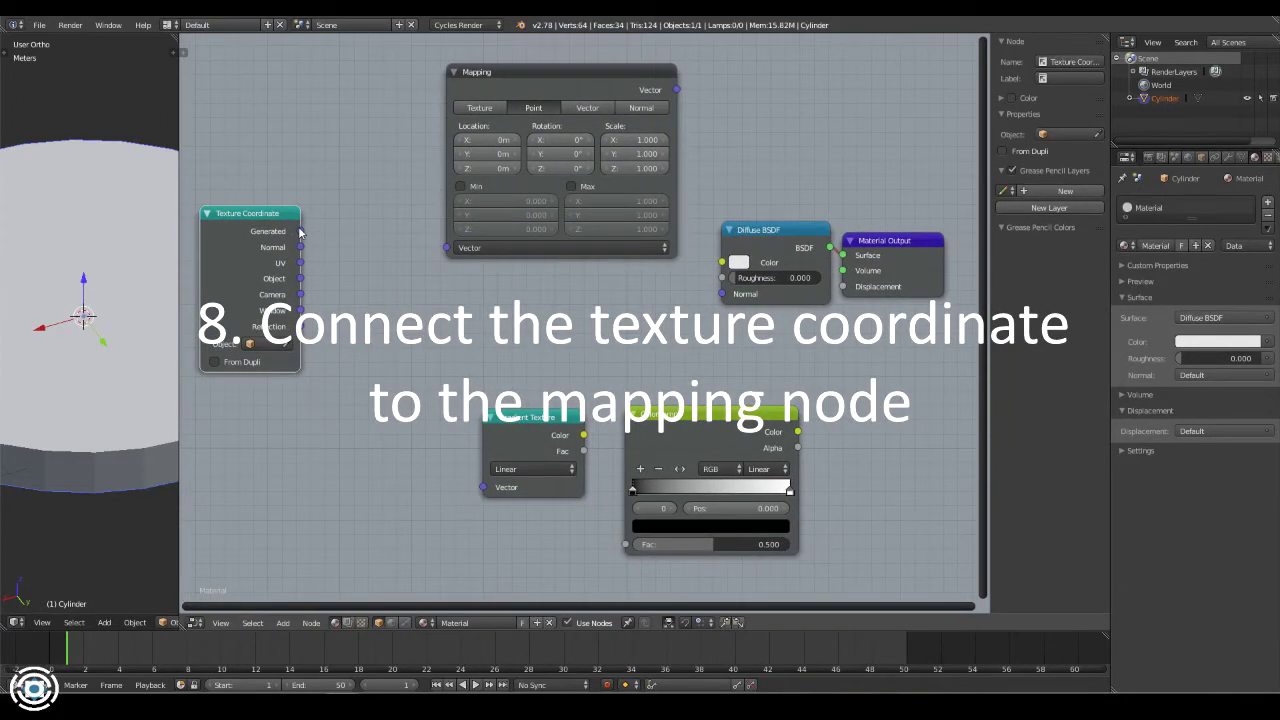
drag(299, 232, 346, 232)
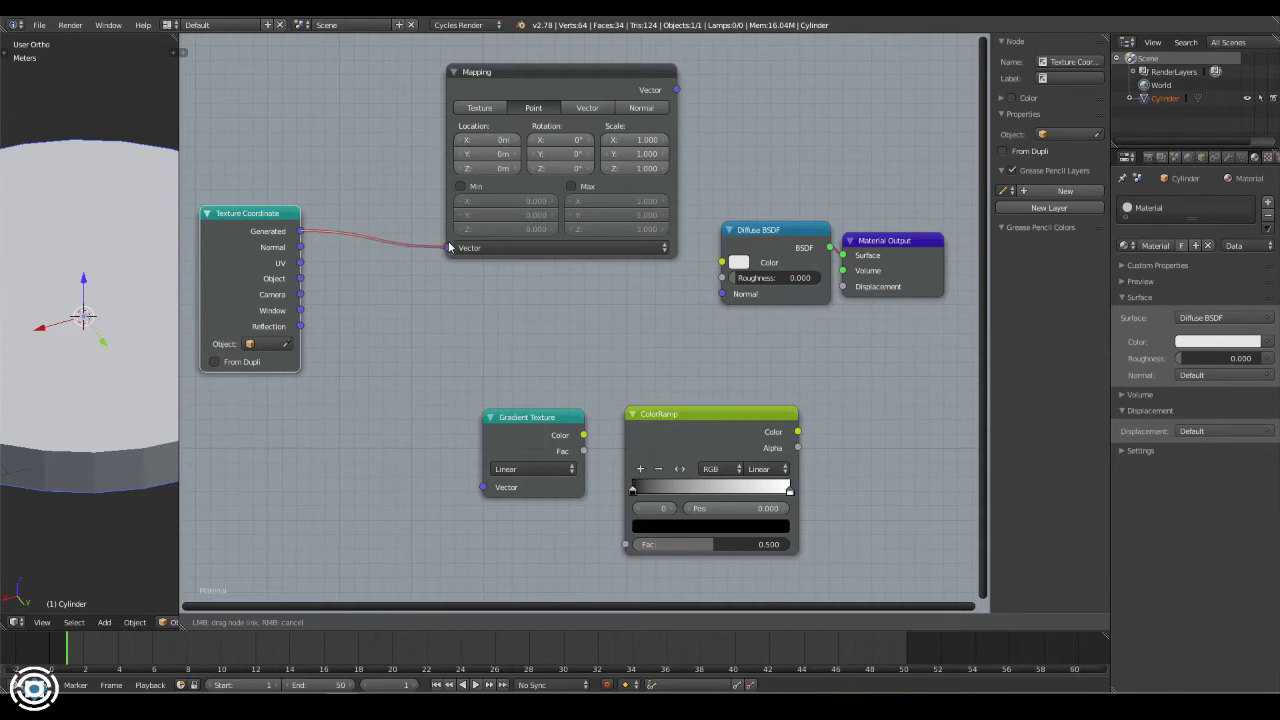
drag(437, 240, 448, 246)
click(597, 77)
drag(597, 77, 466, 198)
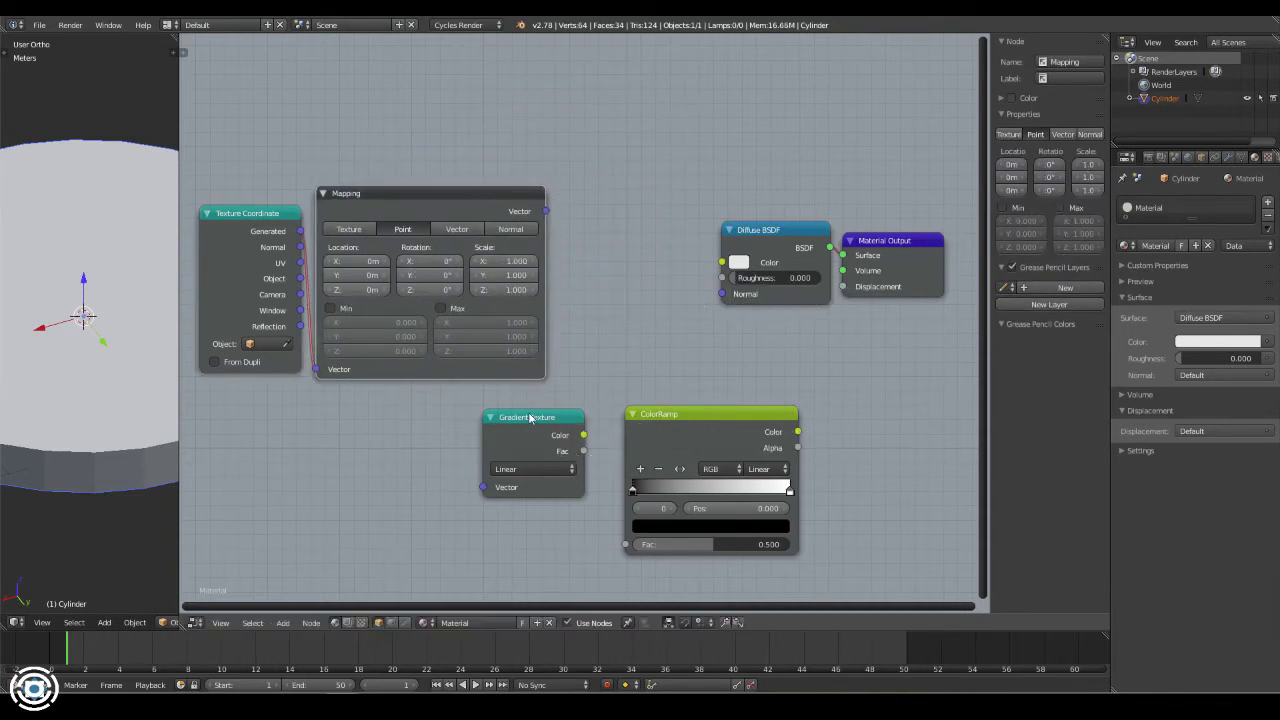
drag(530, 420, 632, 130)
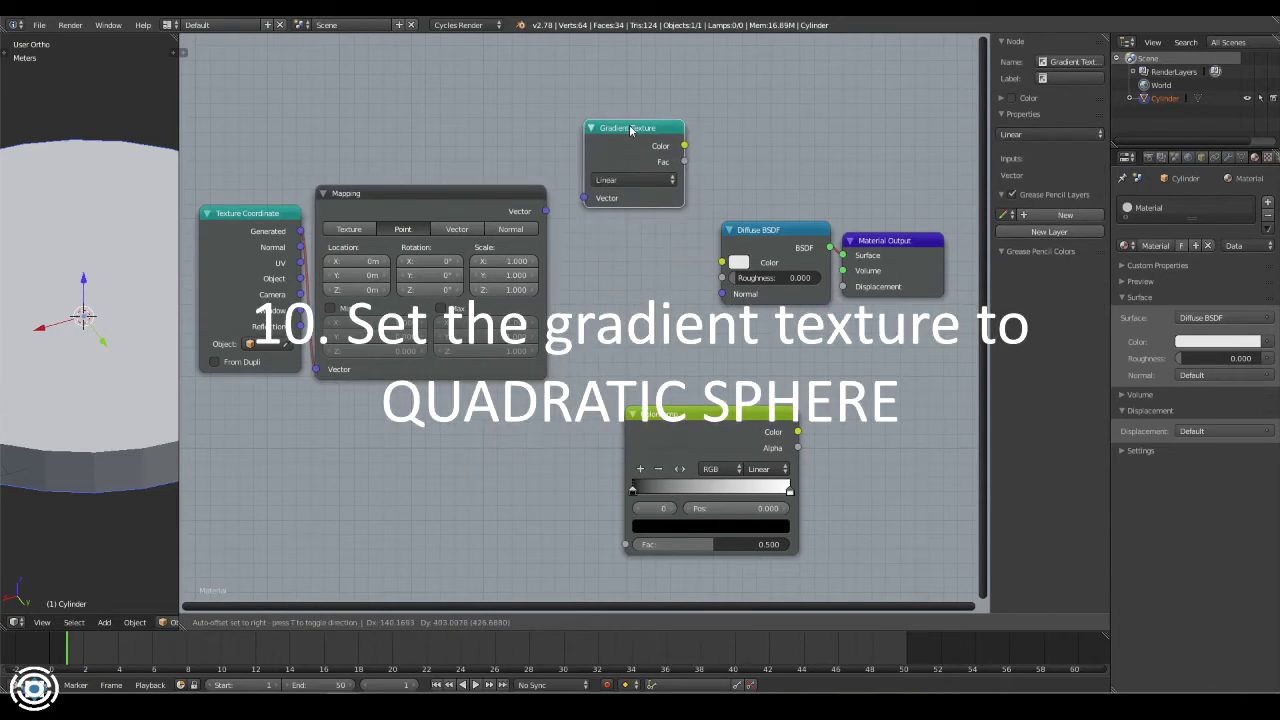
Feed Mapping's Vector output into the Gradient Texture and set it to Quadratic sphere
drag(545, 211, 584, 198)
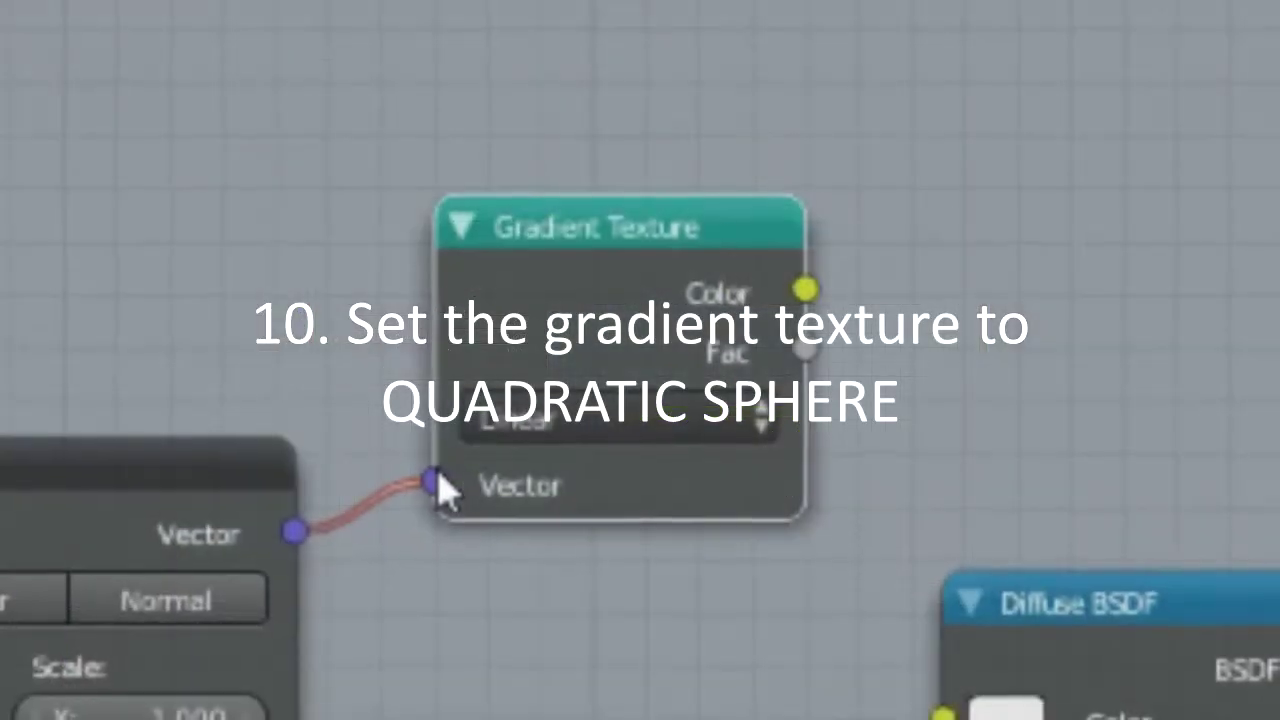
click(586, 433)
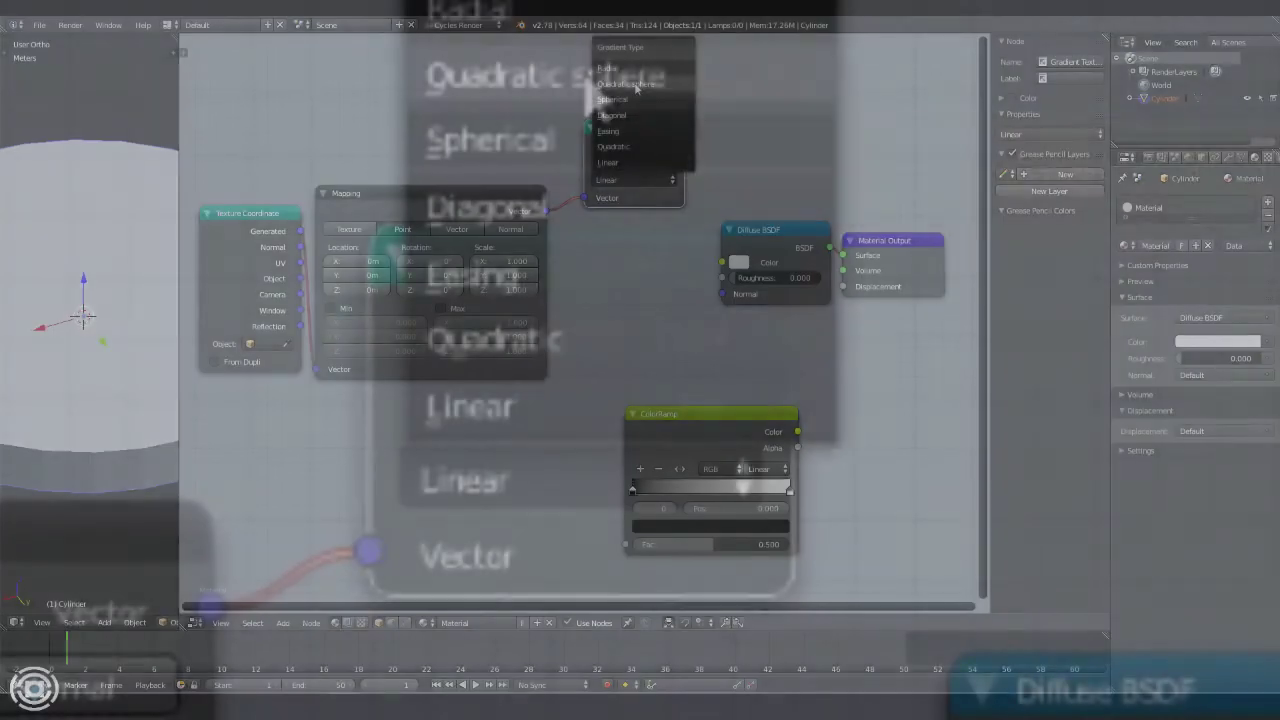
click(612, 92)
drag(644, 138, 621, 156)
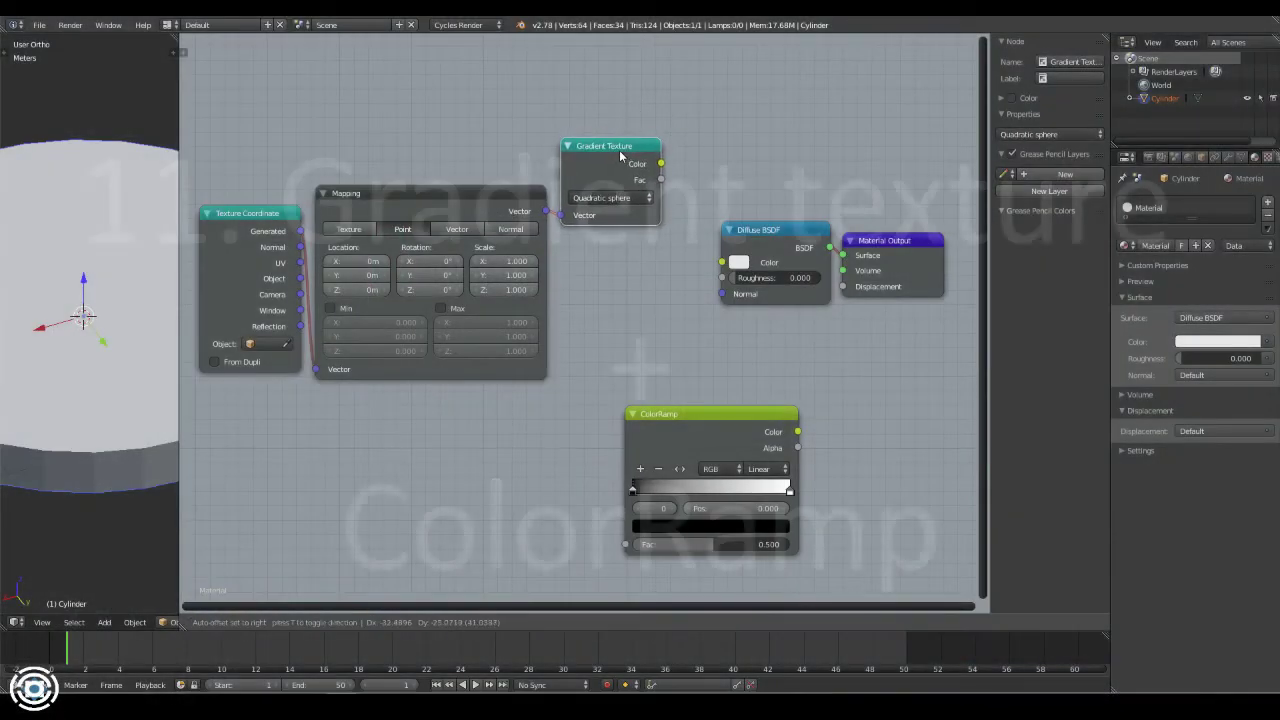
Wire Gradient Color to ColorRamp Fac and ColorRamp Color to Diffuse BSDF Color
drag(672, 420, 615, 326)
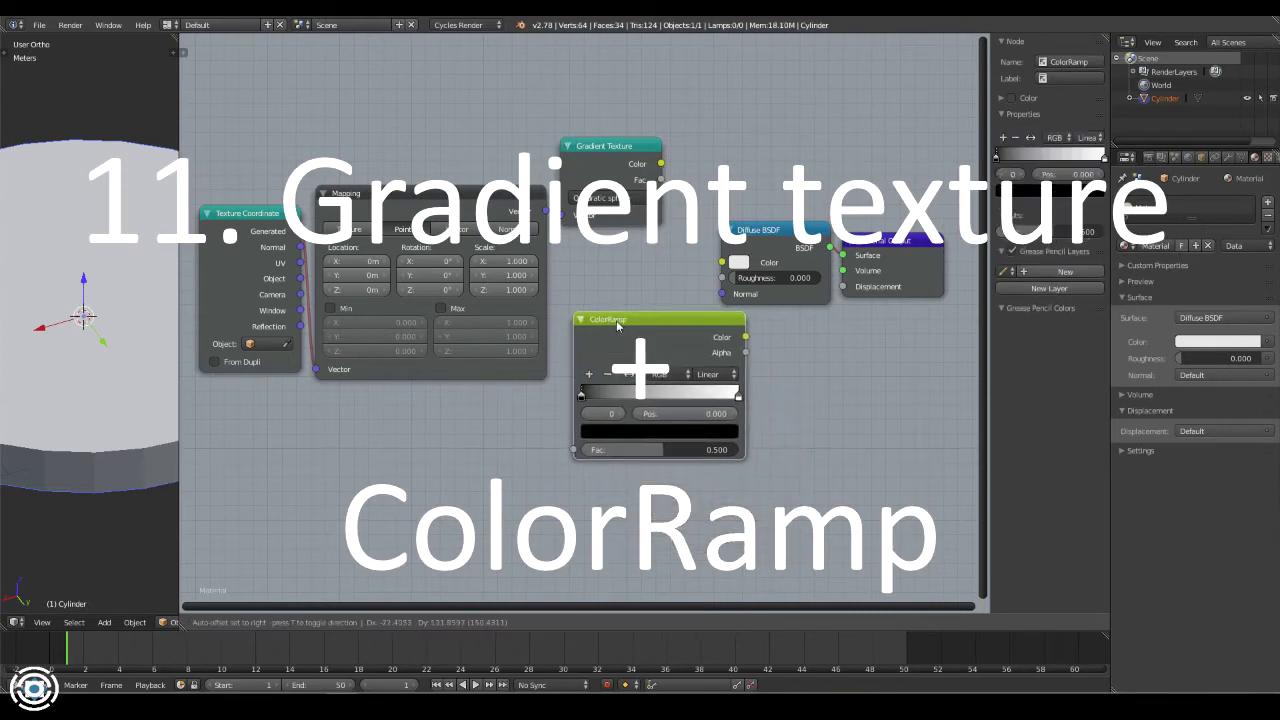
drag(661, 163, 532, 345)
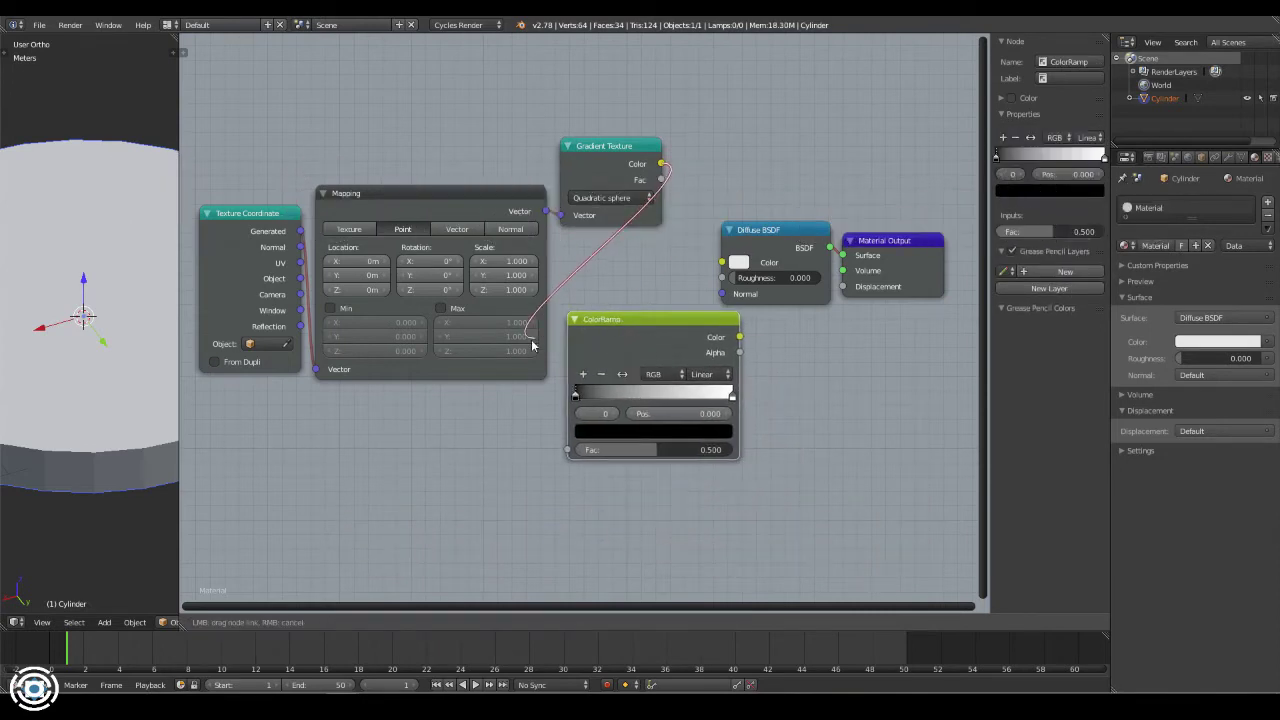
drag(491, 436, 562, 455)
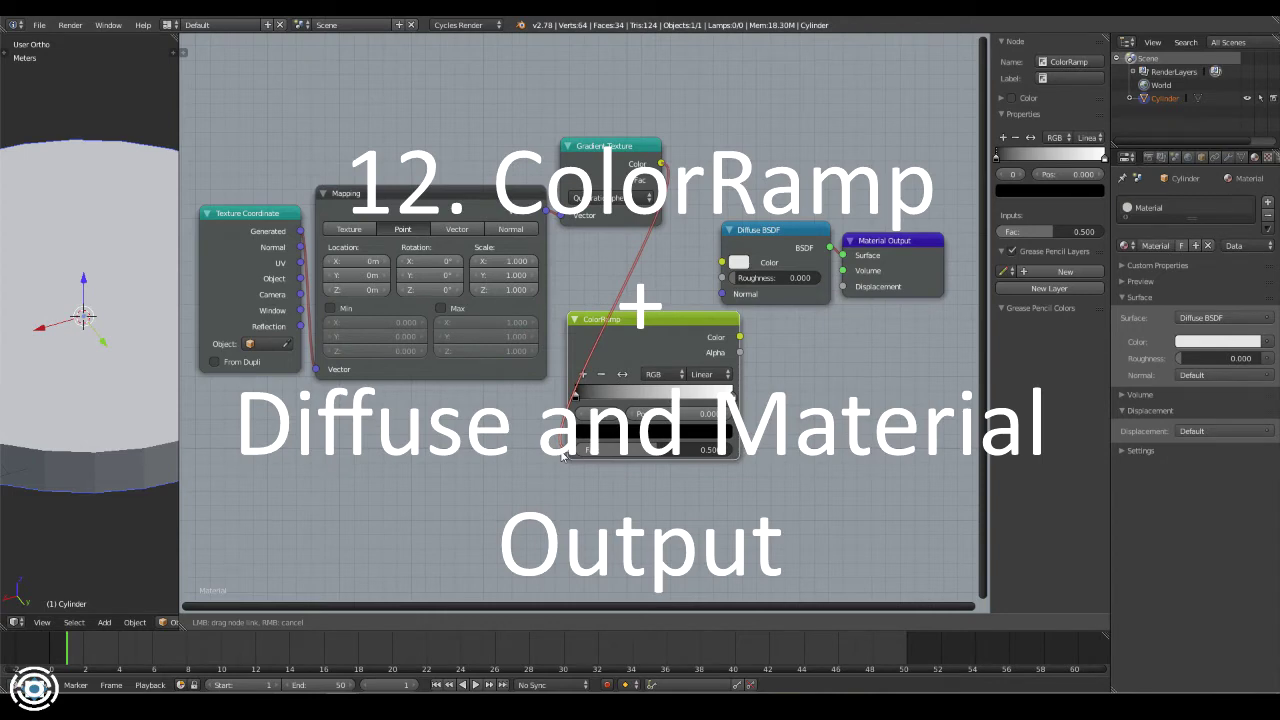
drag(562, 455, 567, 450)
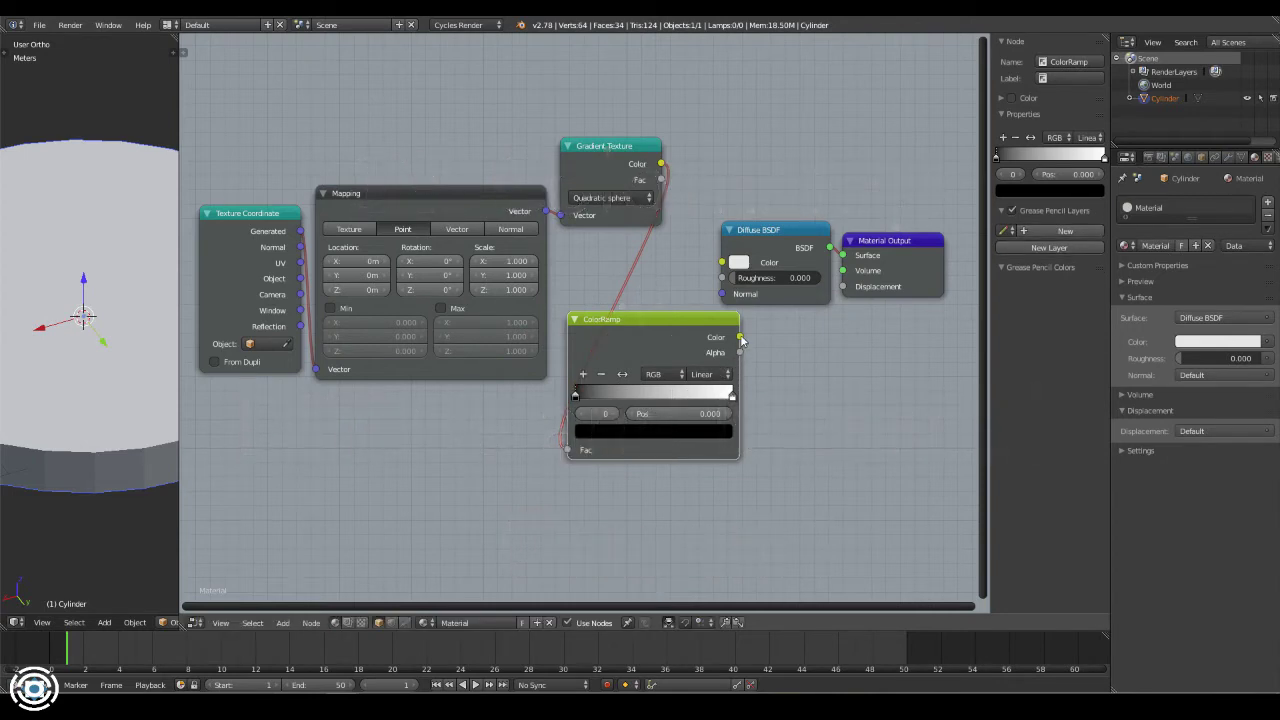
mouse_move(741, 339)
mouse_down()
mouse_move(781, 272)
mouse_move(722, 263)
mouse_up()
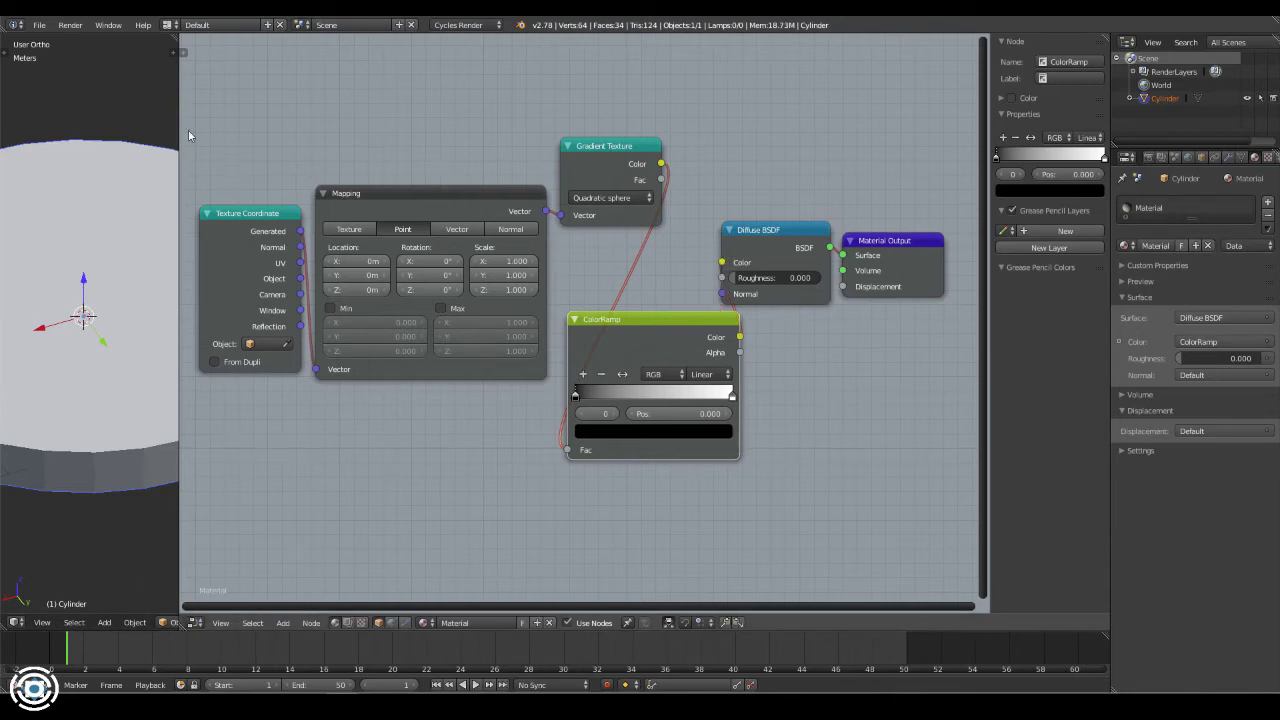
drag(181, 128, 775, 135)
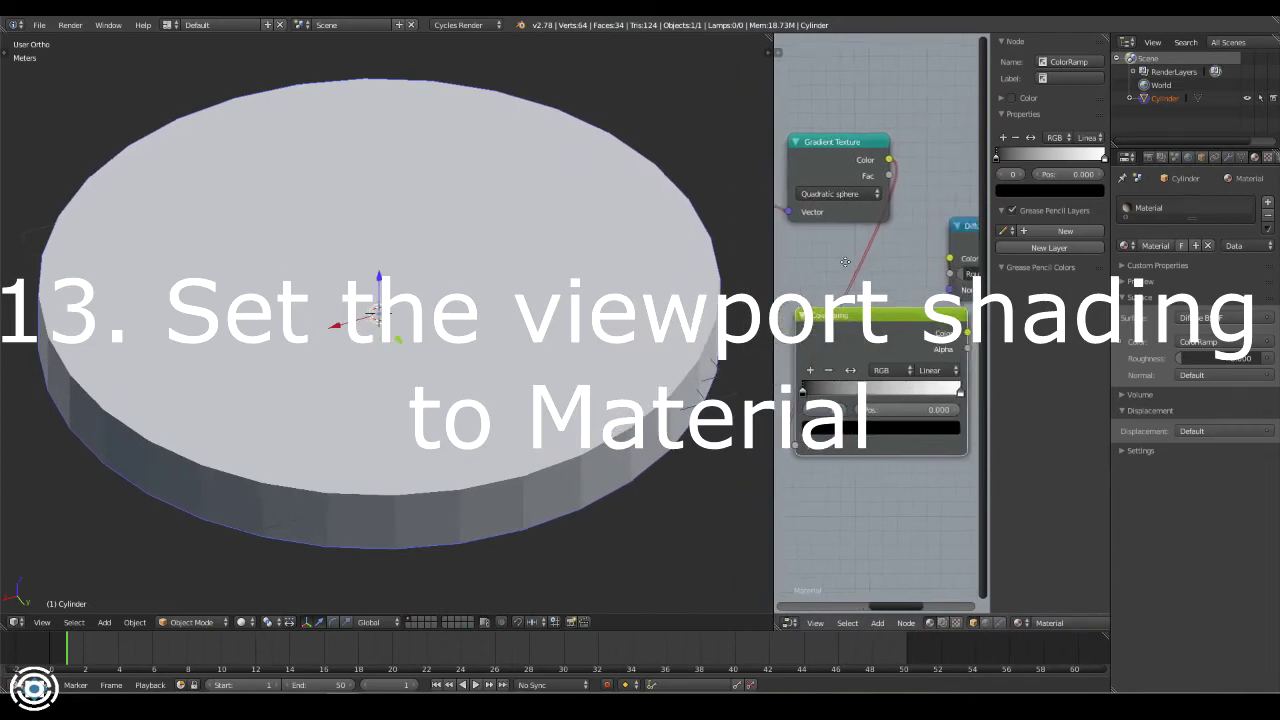
Switch the 3D viewport to Material shading to reveal the disc's black-to-white gradient
middle_drag(845, 262, 833, 256)
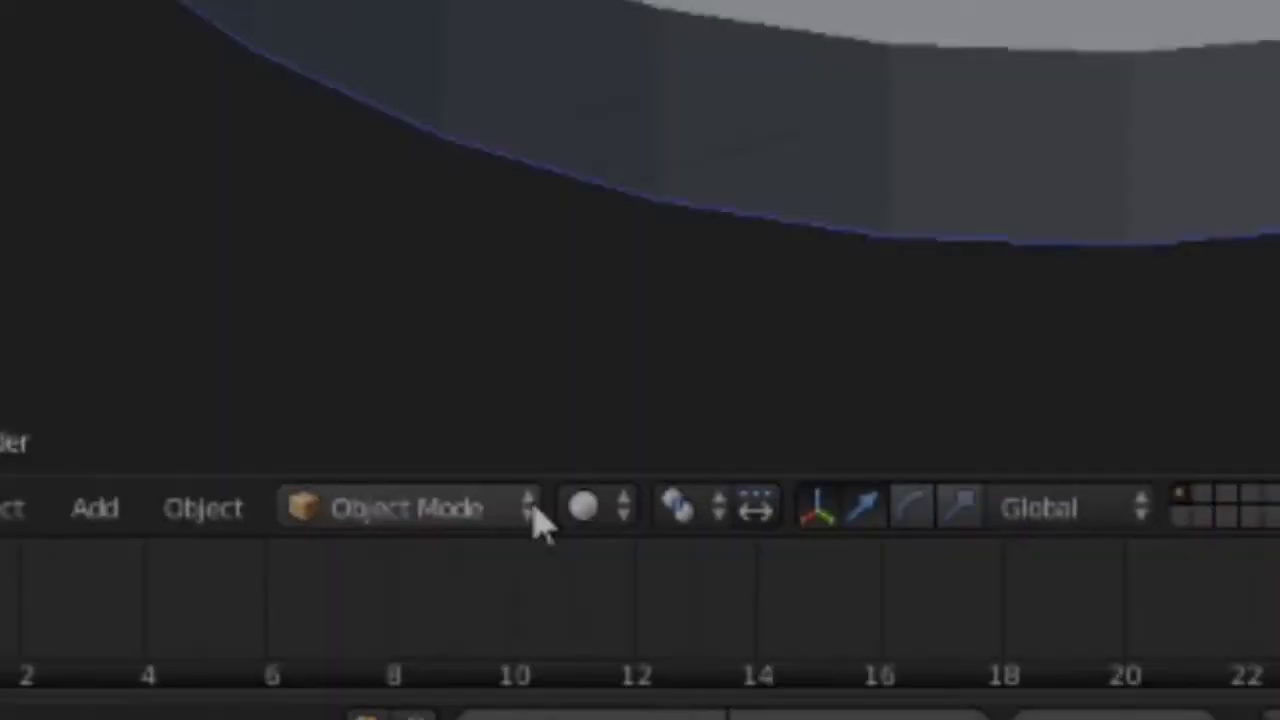
click(241, 622)
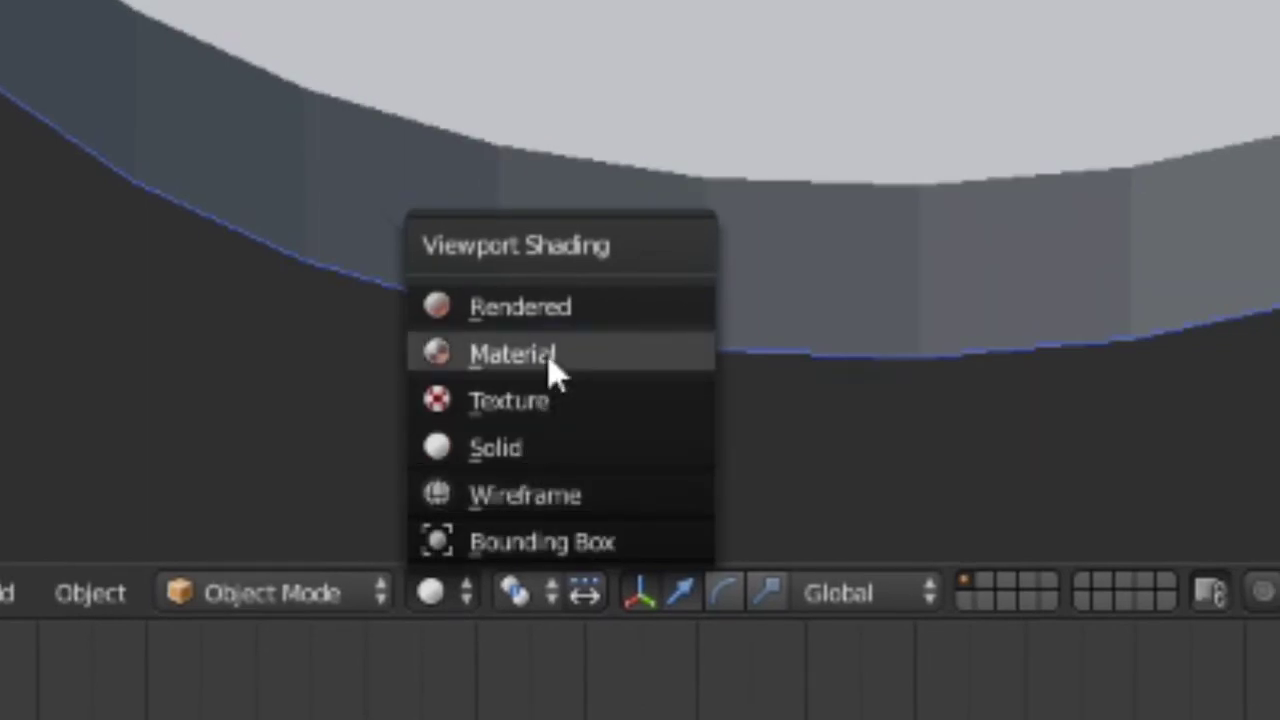
click(549, 358)
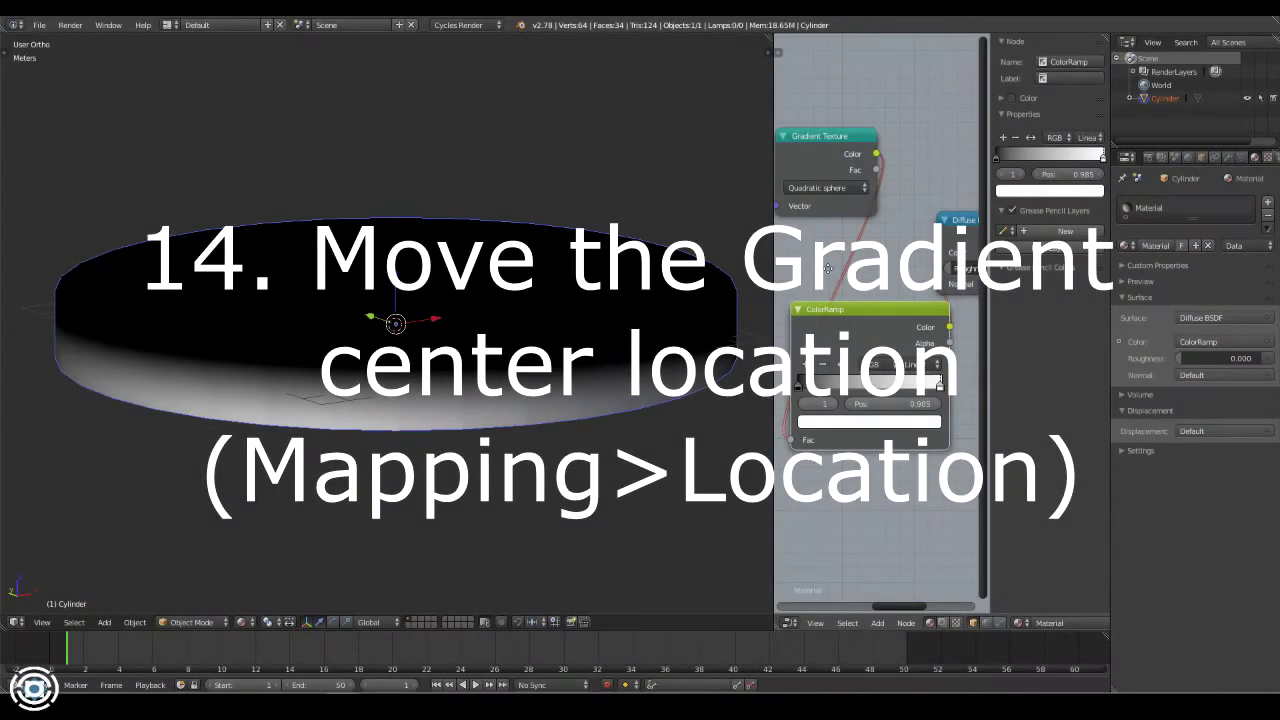
Set the Mapping node's location to X -60cm and Y -70cm
mouse_move(825, 256)
middle_down()
mouse_move(918, 401)
mouse_move(956, 410)
middle_up()
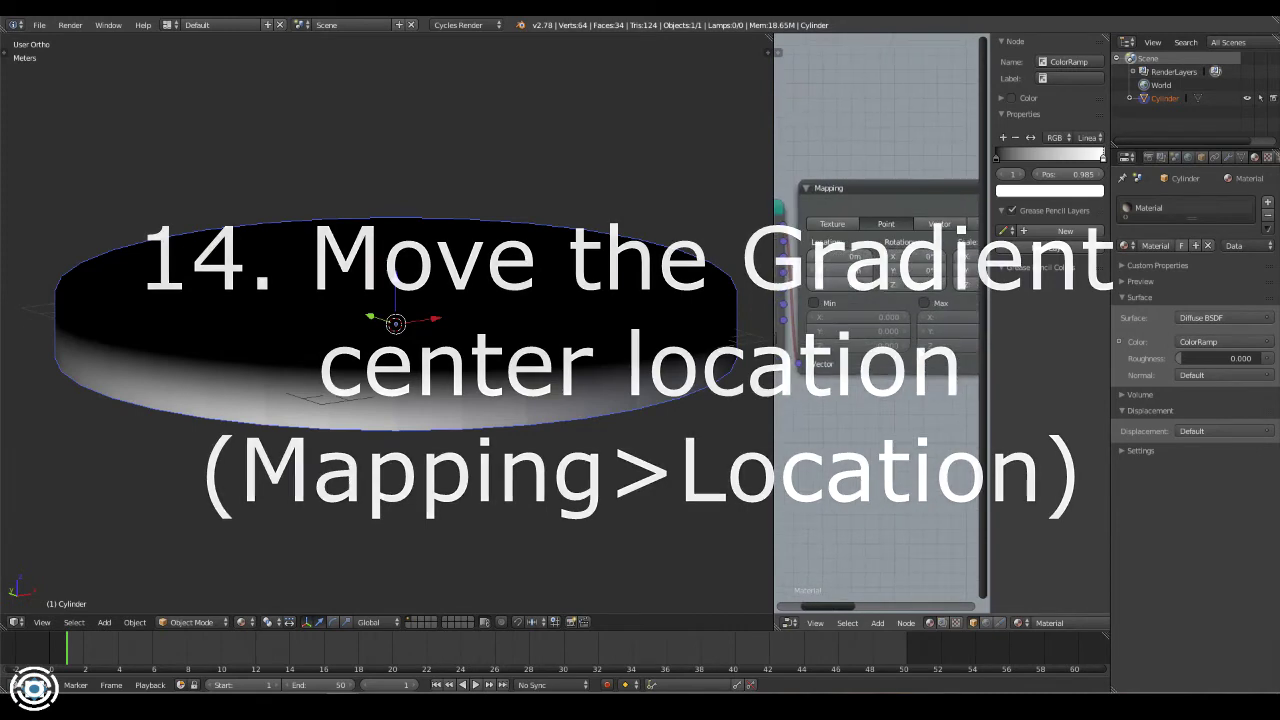
drag(818, 260, 813, 260)
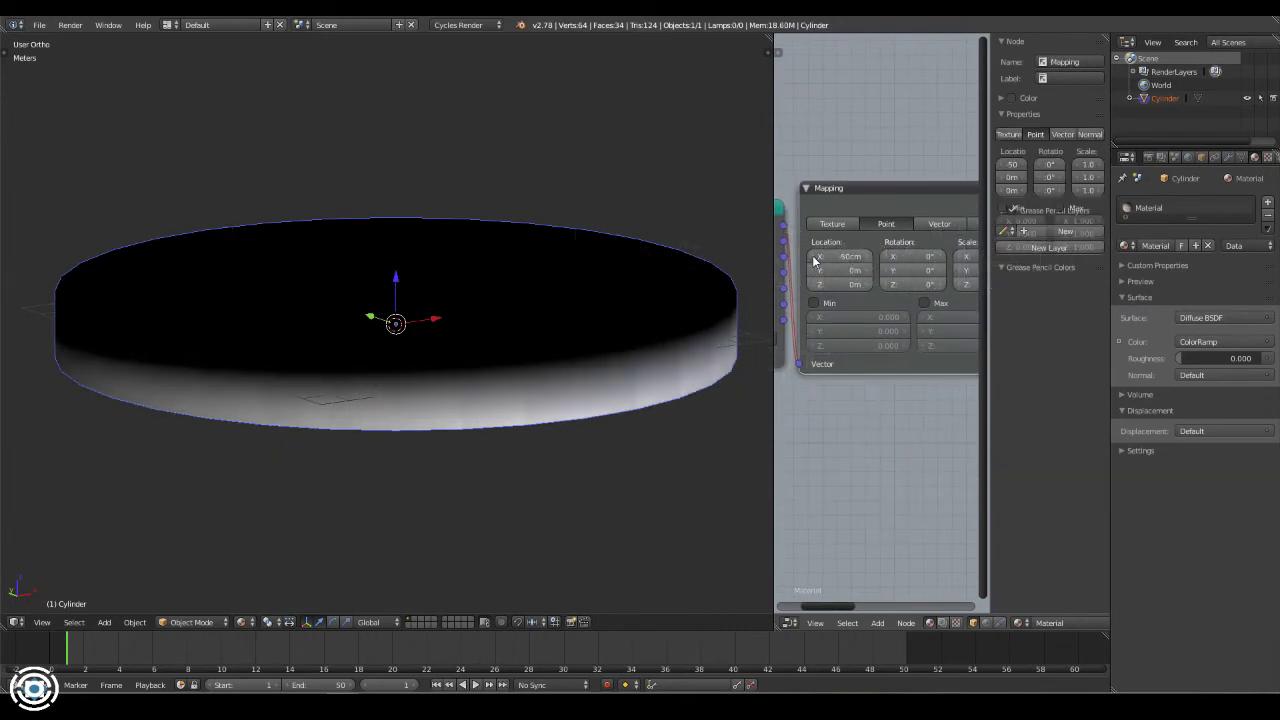
key(minus)
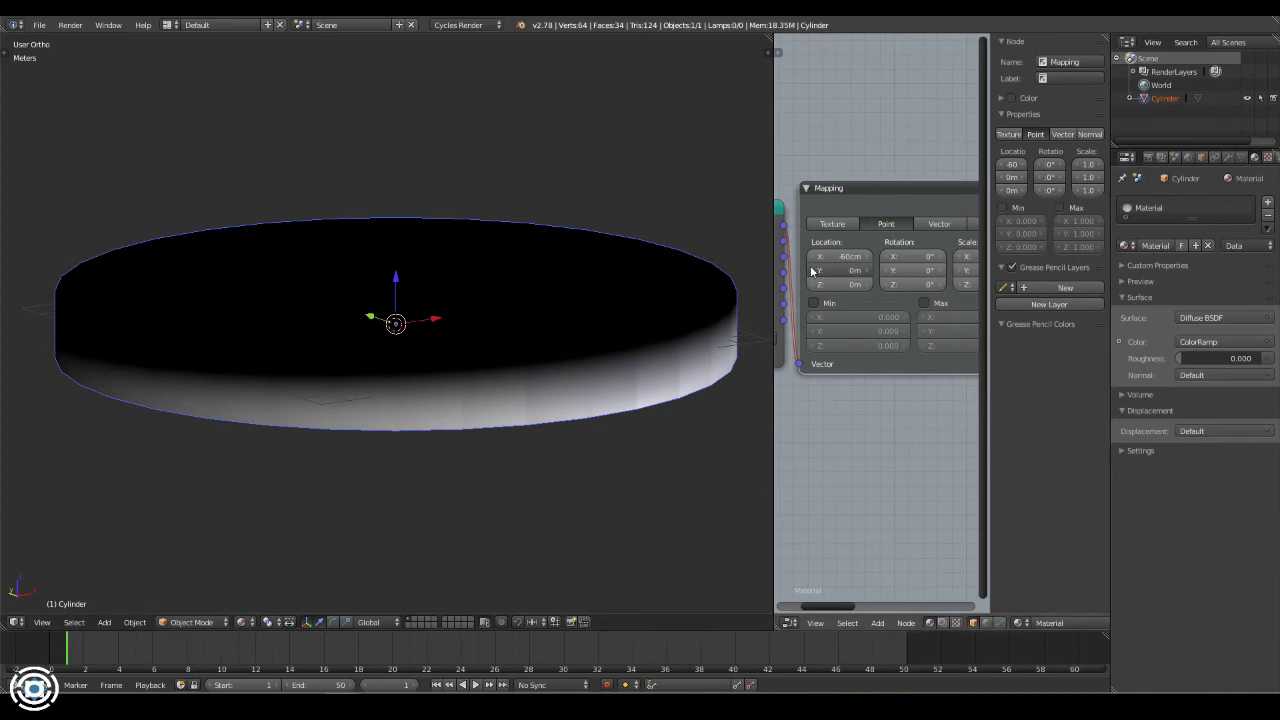
drag(813, 272, 813, 272)
mouse_move(366, 320)
middle_down()
mouse_move(510, 235)
mouse_move(433, 303)
mouse_move(355, 310)
mouse_move(421, 340)
middle_up()
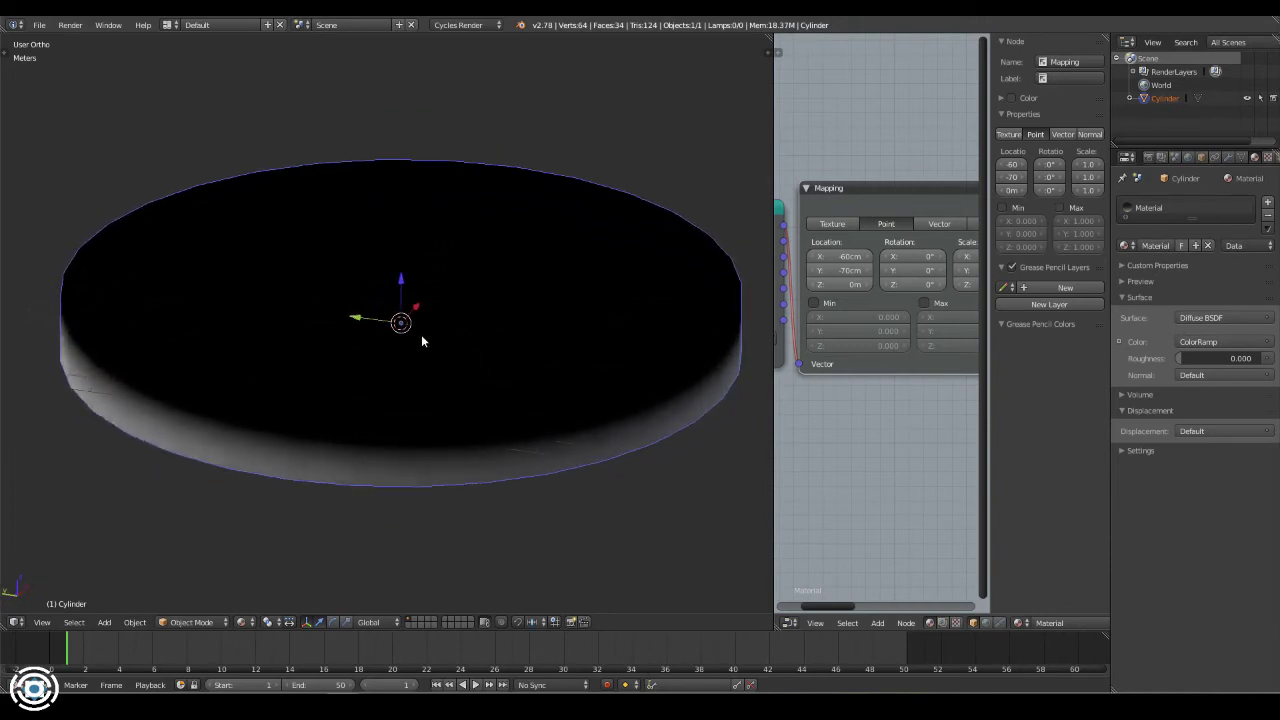
mouse_move(975, 470)
middle_down()
mouse_move(838, 472)
mouse_move(820, 370)
middle_up()
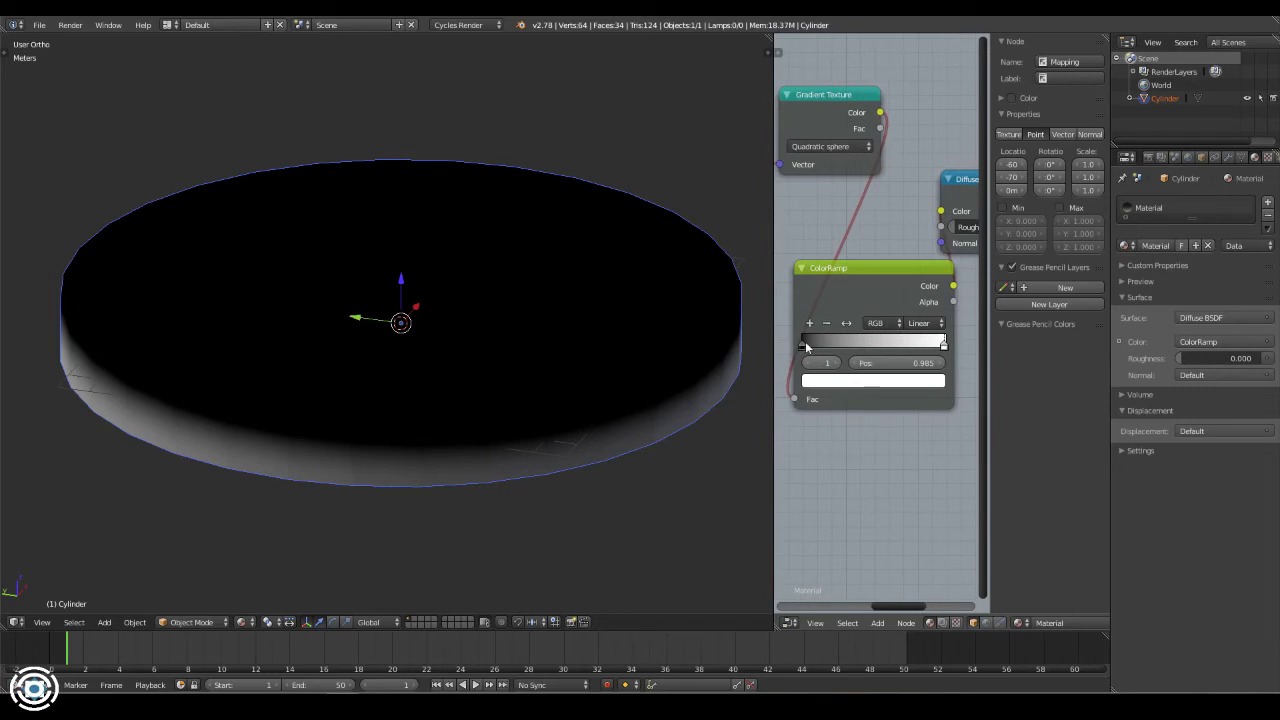
Slide the ColorRamp black stop to 0.456 and view the cylinder from above
drag(803, 345, 869, 347)
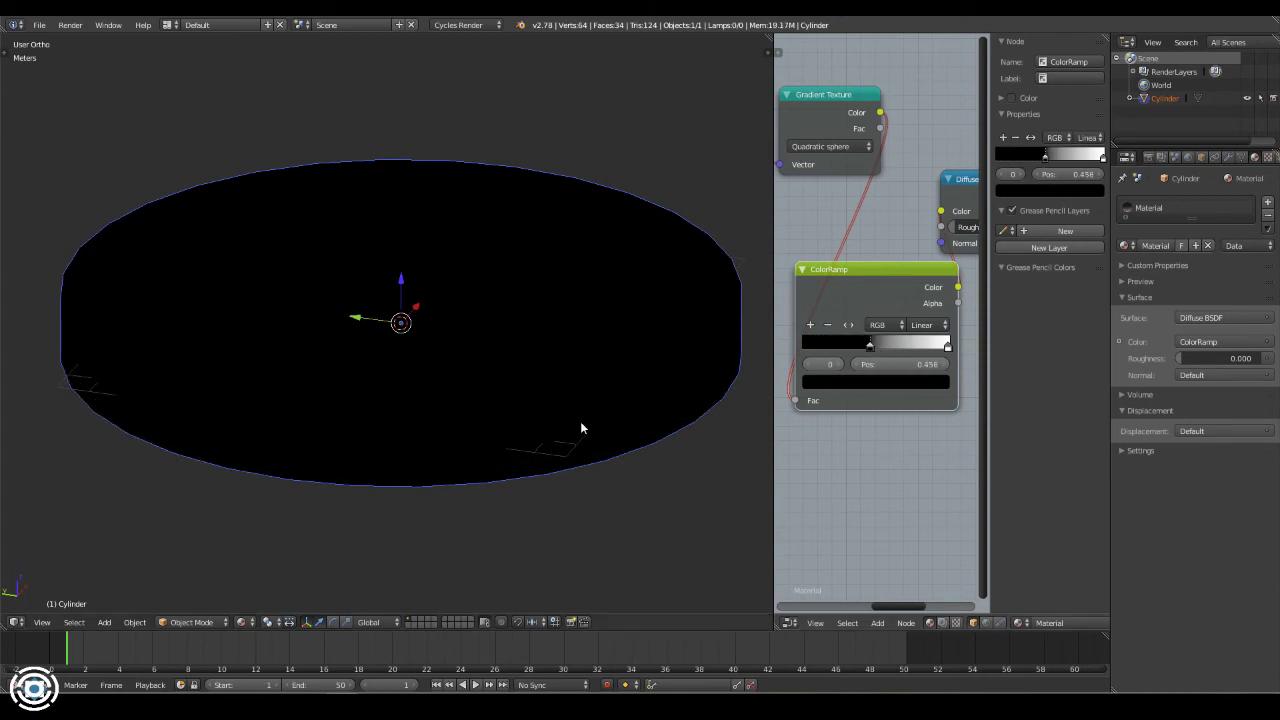
mouse_move(550, 366)
middle_down()
mouse_move(563, 301)
mouse_move(563, 332)
middle_up()
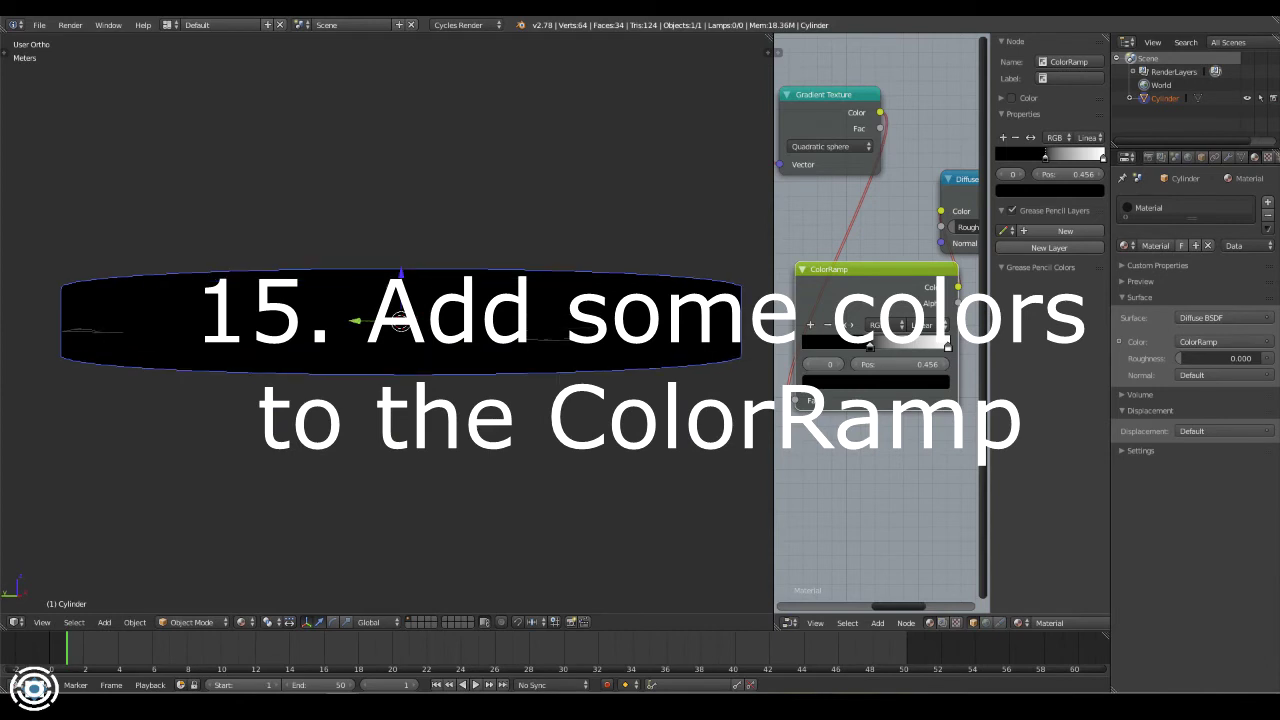
Add a new ColorRamp stop and change its colour from pink to blue
click(811, 325)
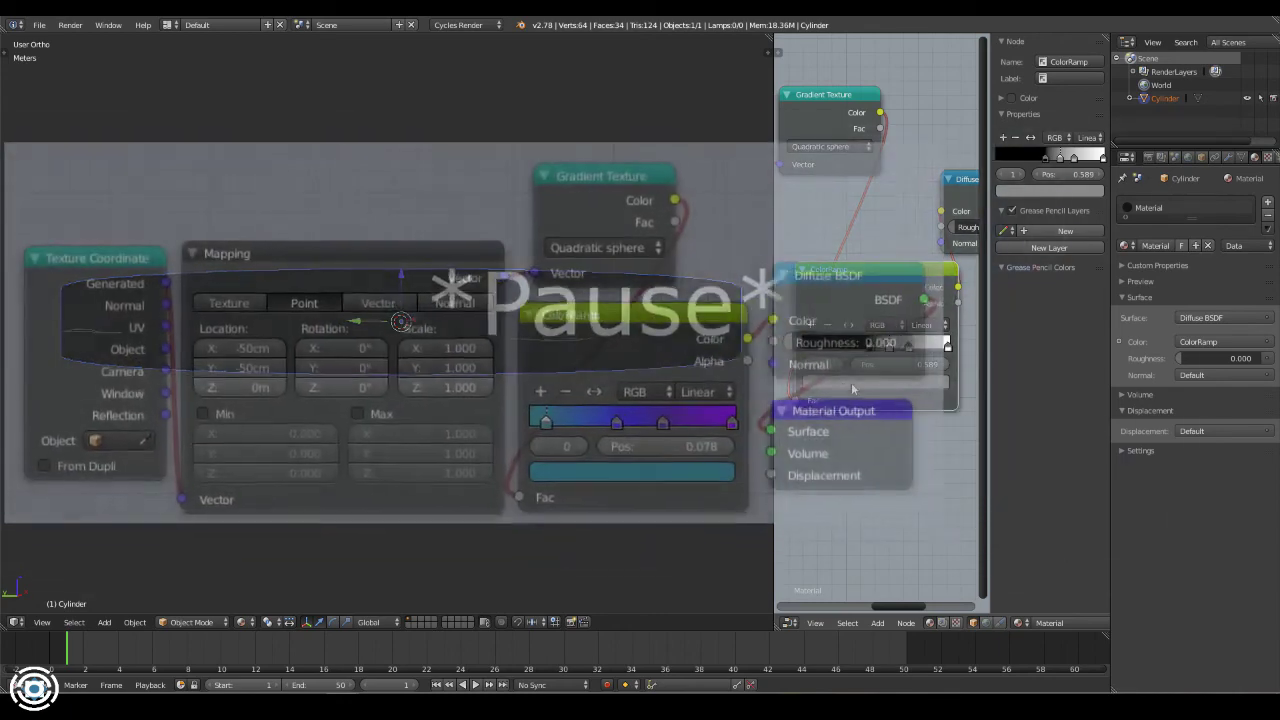
click(851, 382)
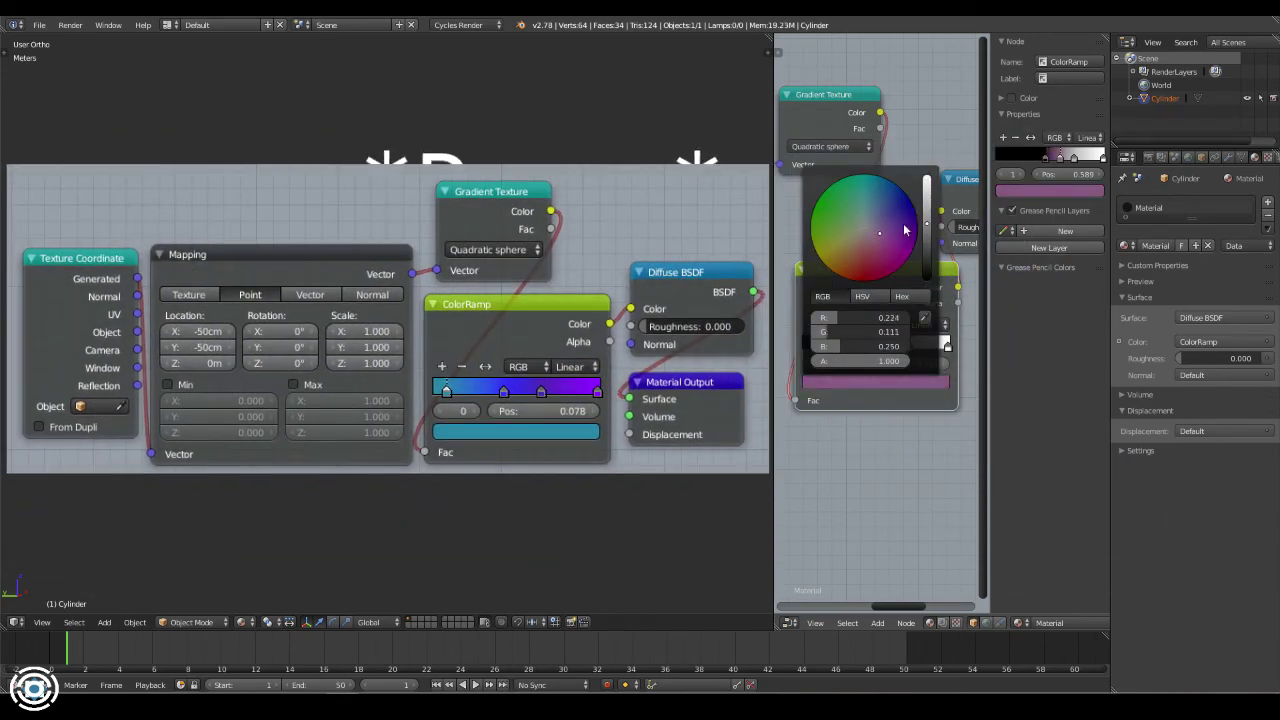
scroll(904, 231, up, 5)
scroll(904, 231, up, 5)
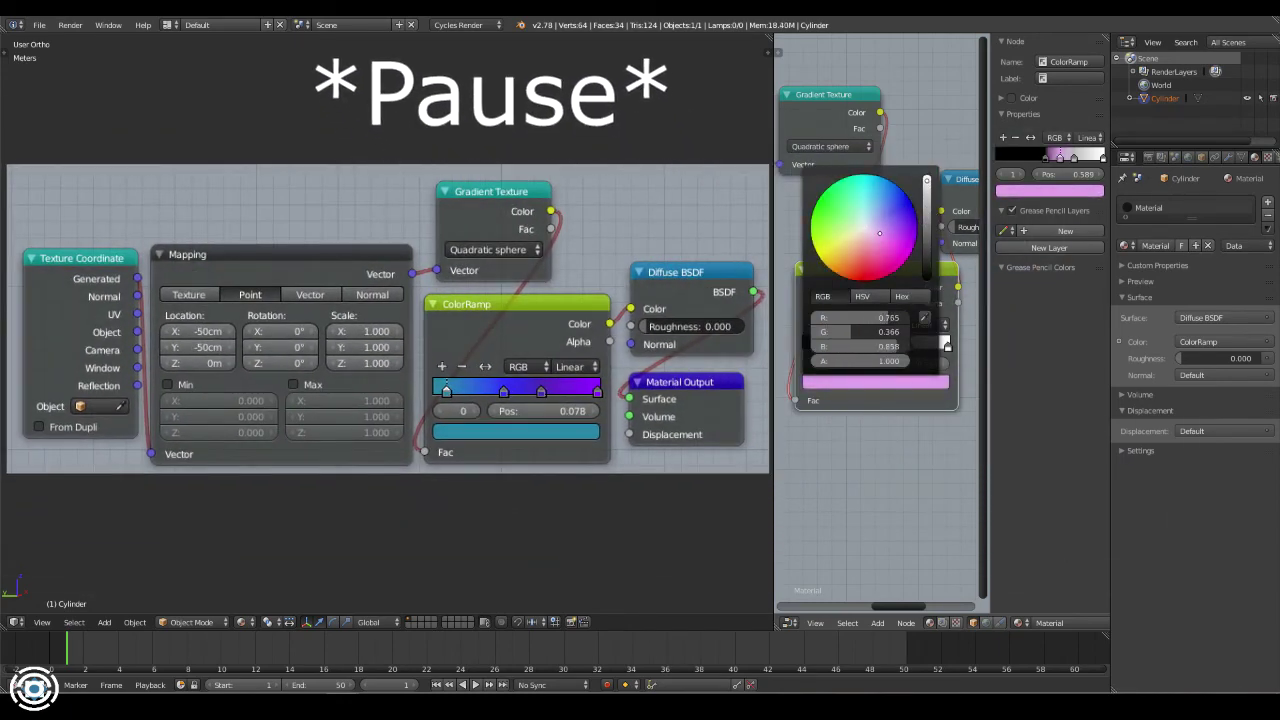
drag(879, 233, 899, 207)
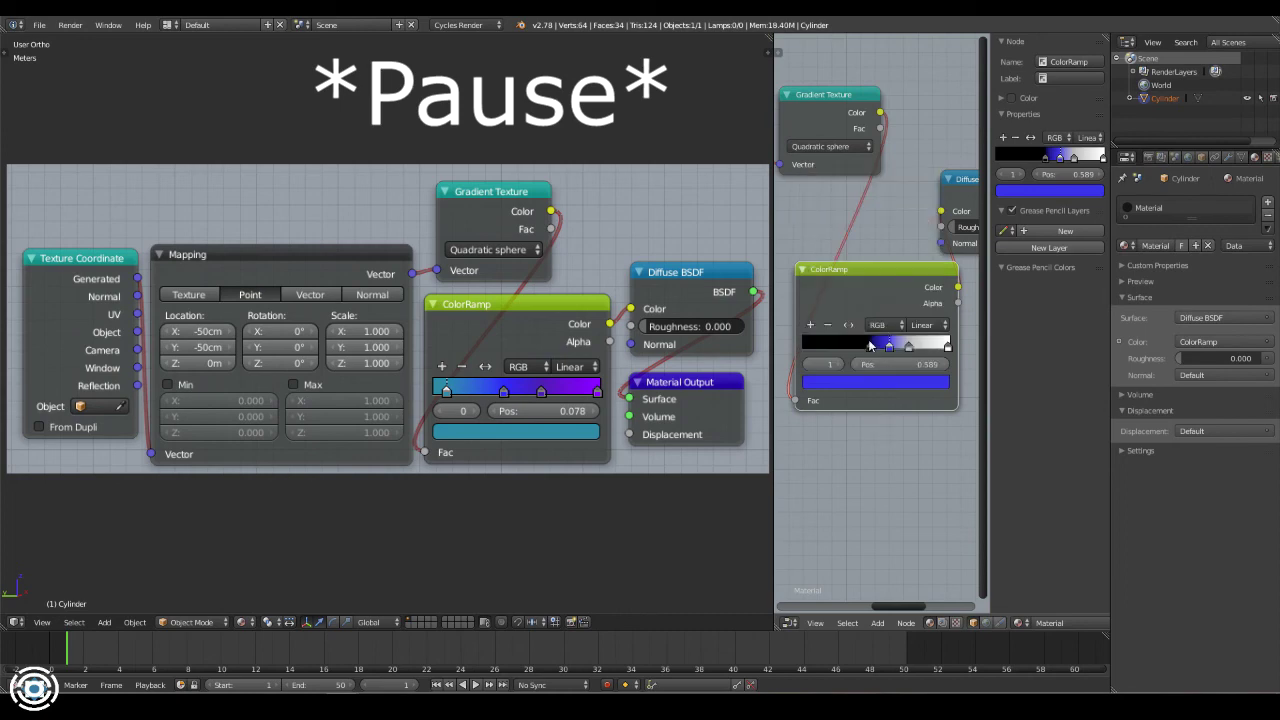
Move the black stop left and recolour it cyan-blue, then select the 0.721 white stop's colour
drag(868, 346, 853, 355)
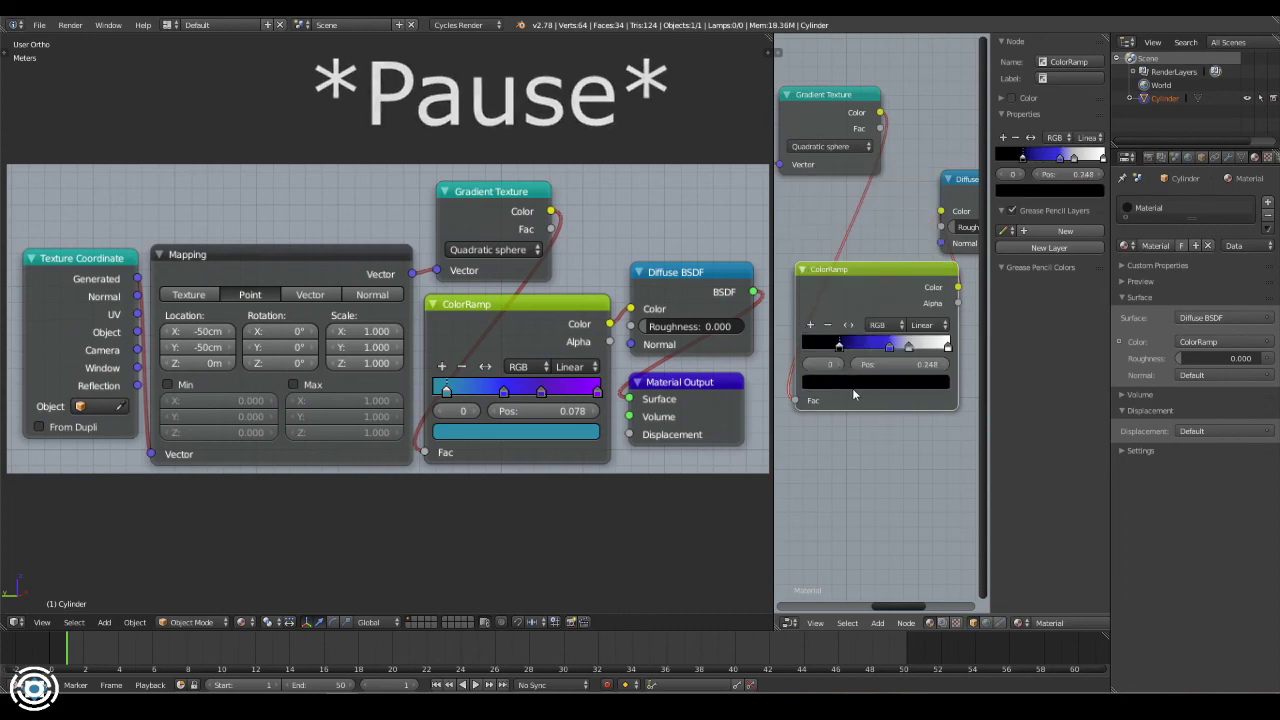
click(861, 384)
drag(930, 224, 930, 214)
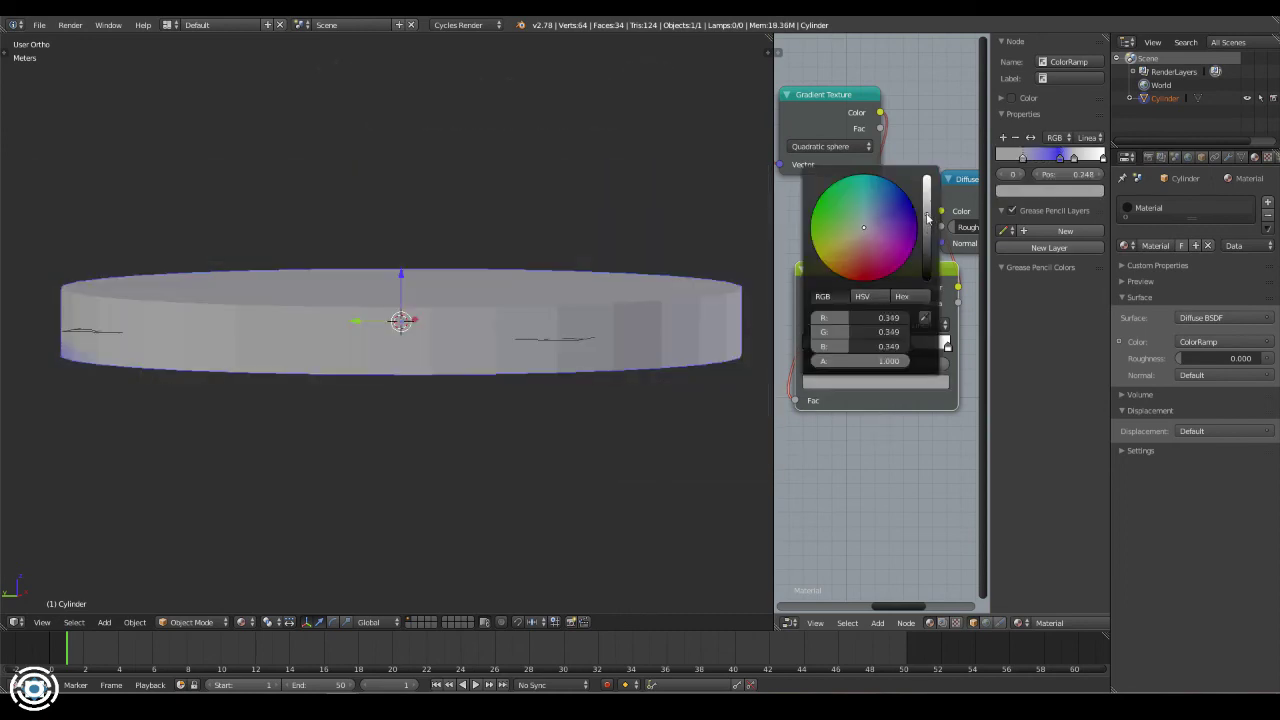
click(902, 211)
click(873, 196)
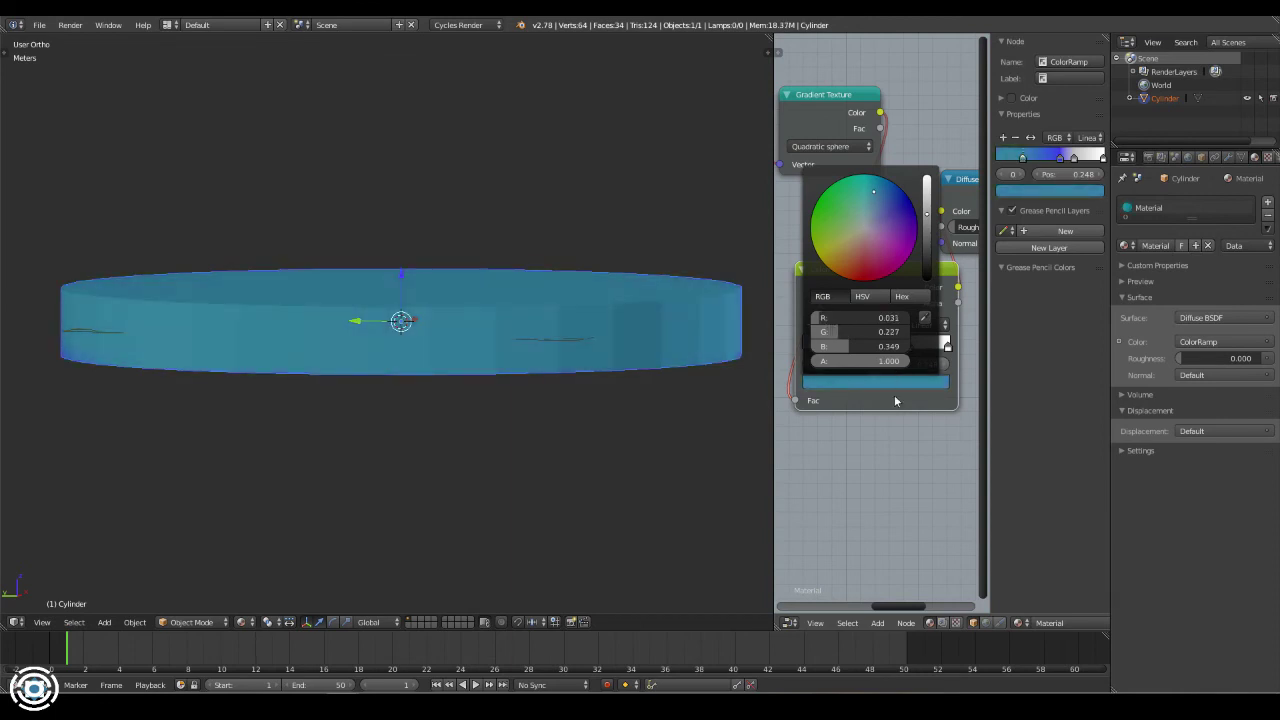
click(909, 347)
click(900, 384)
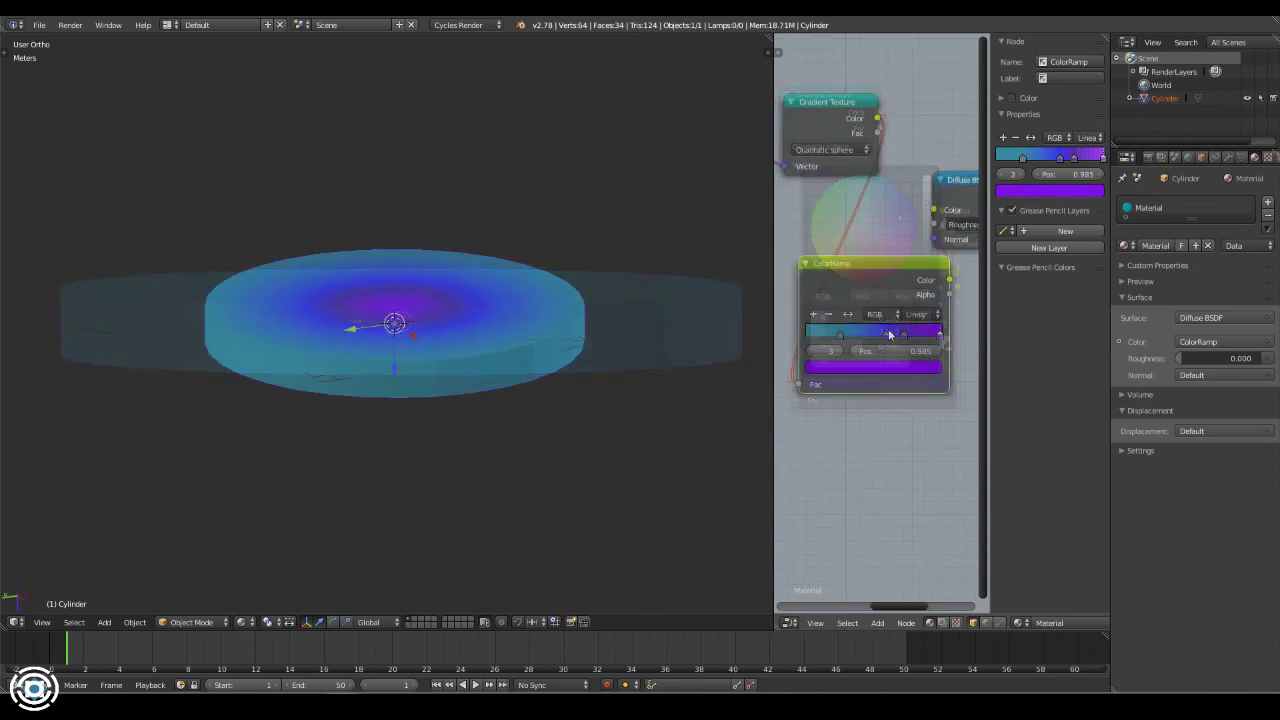
Slide a ramp stop left to 0.516 and make the first cyan stop active
drag(888, 337, 848, 336)
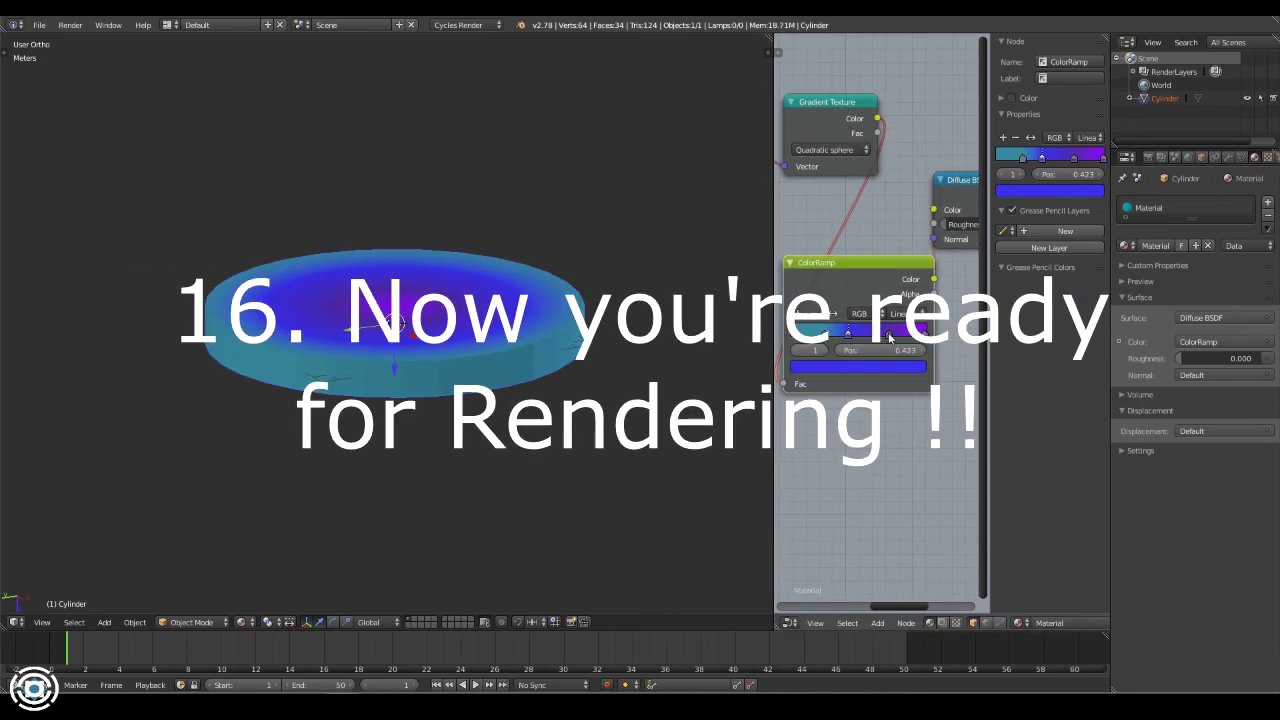
click(801, 333)
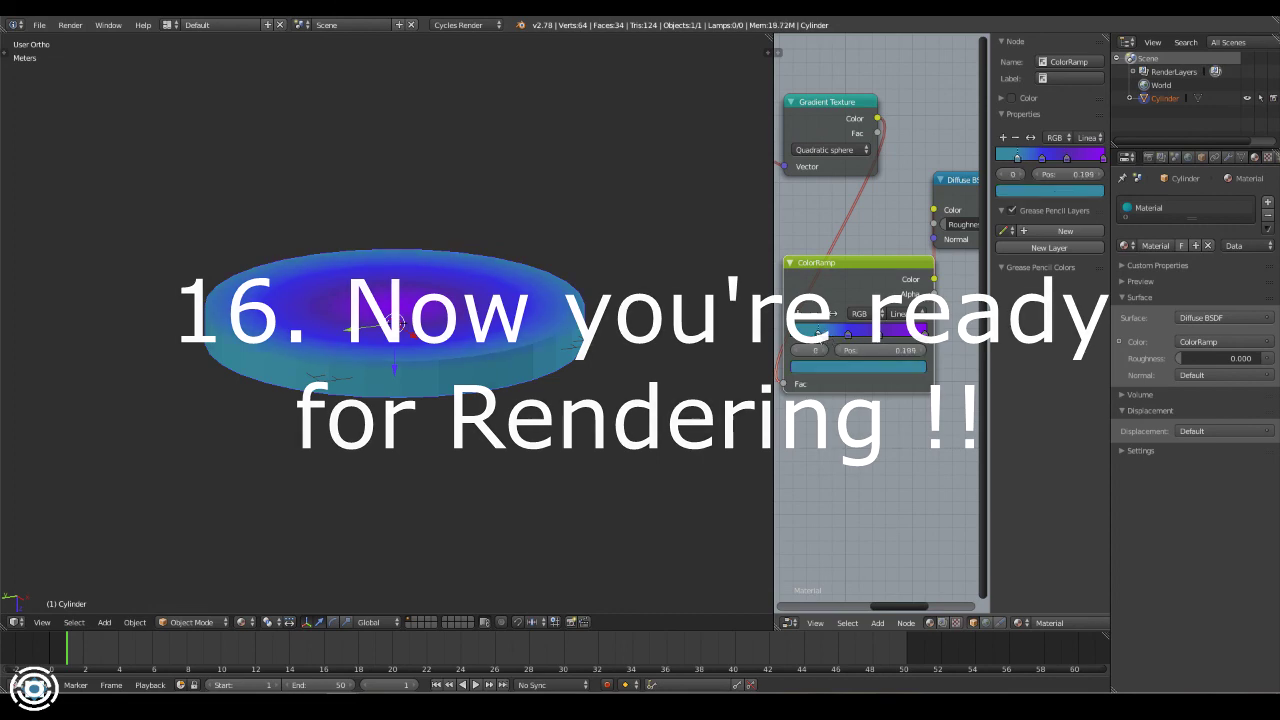